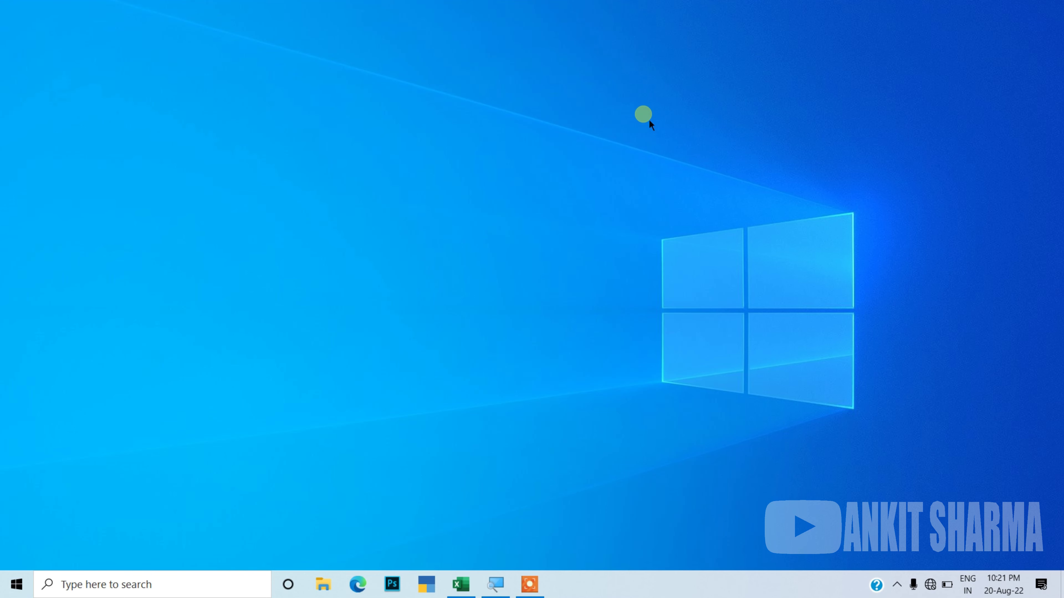
Restore the open Excel workbook with the Name, DOB, Age and Addhar voter table
left_click(465, 587)
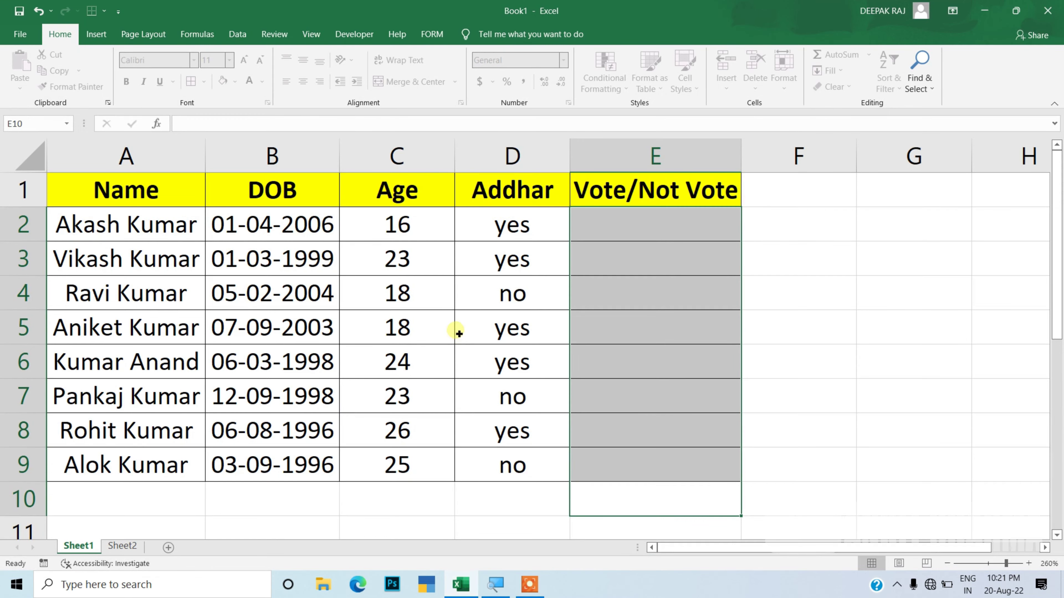
left_click(461, 330)
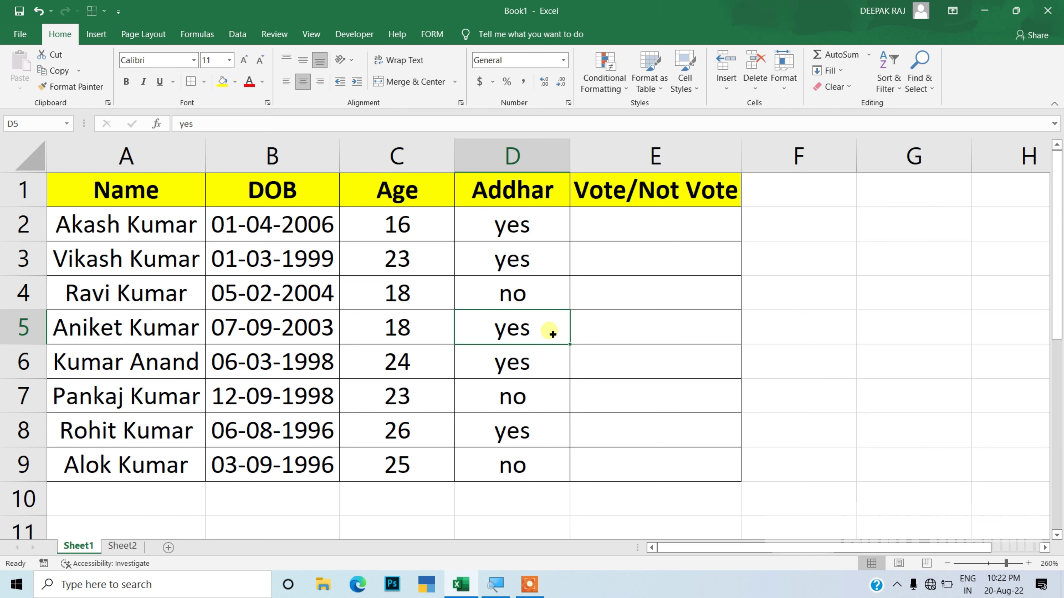
left_click(539, 239)
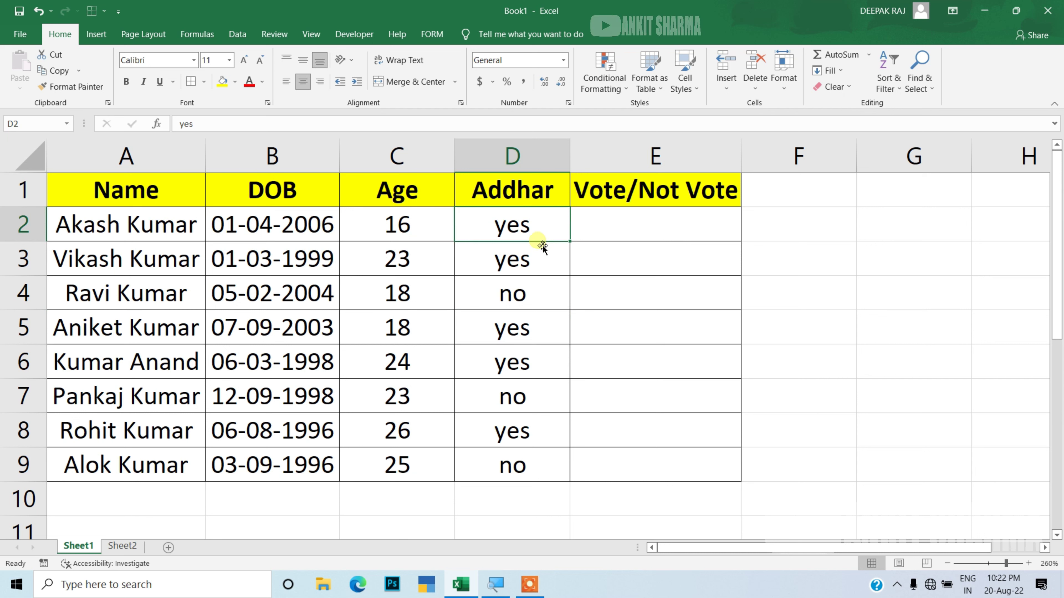
left_click(419, 239)
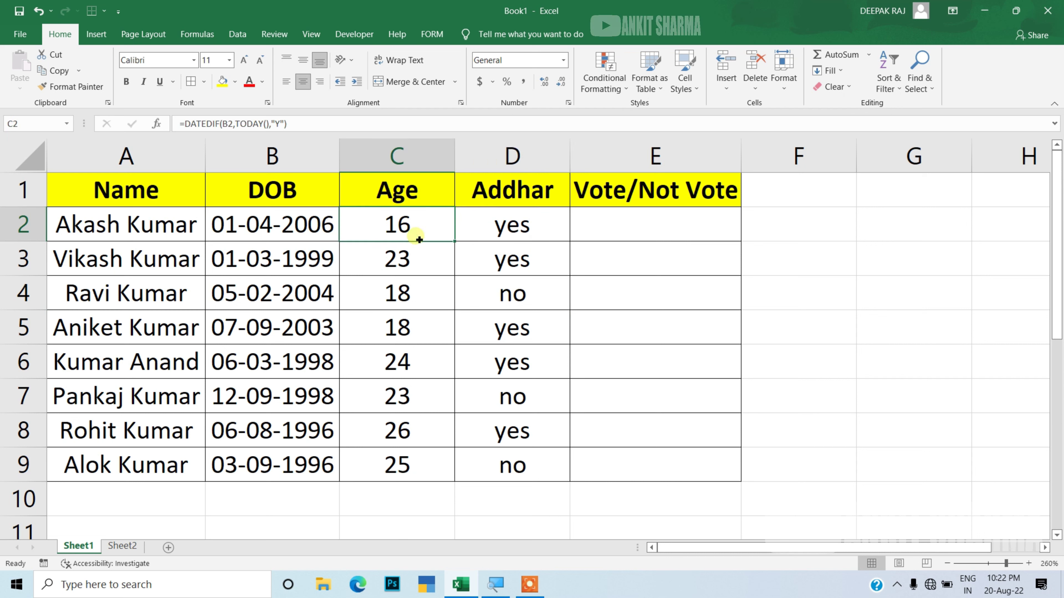
left_click(885, 271)
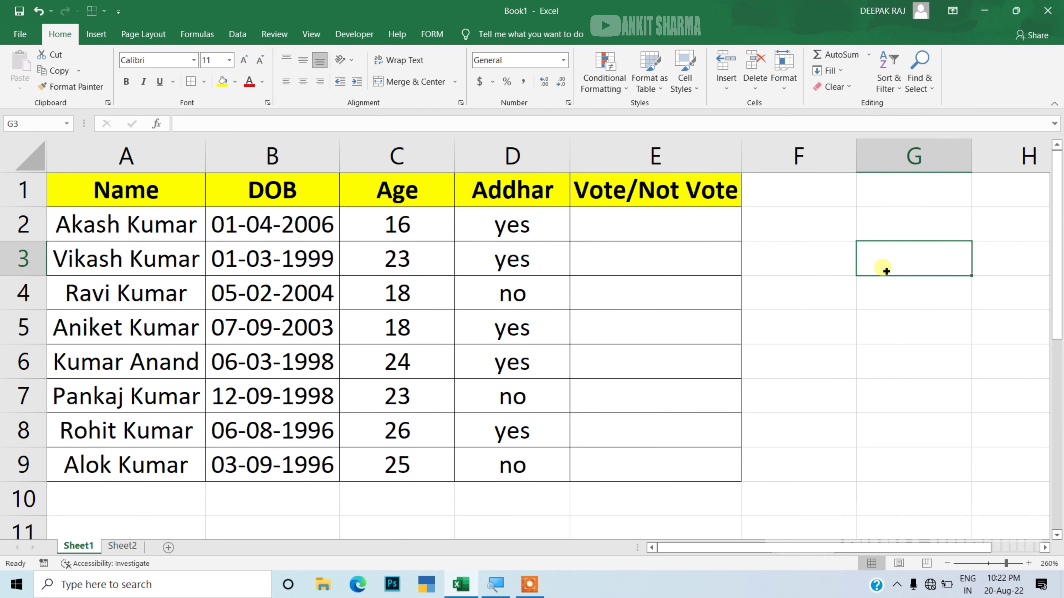
Enter 18 in G3 and >18 in G4
type("18")
key("Return")
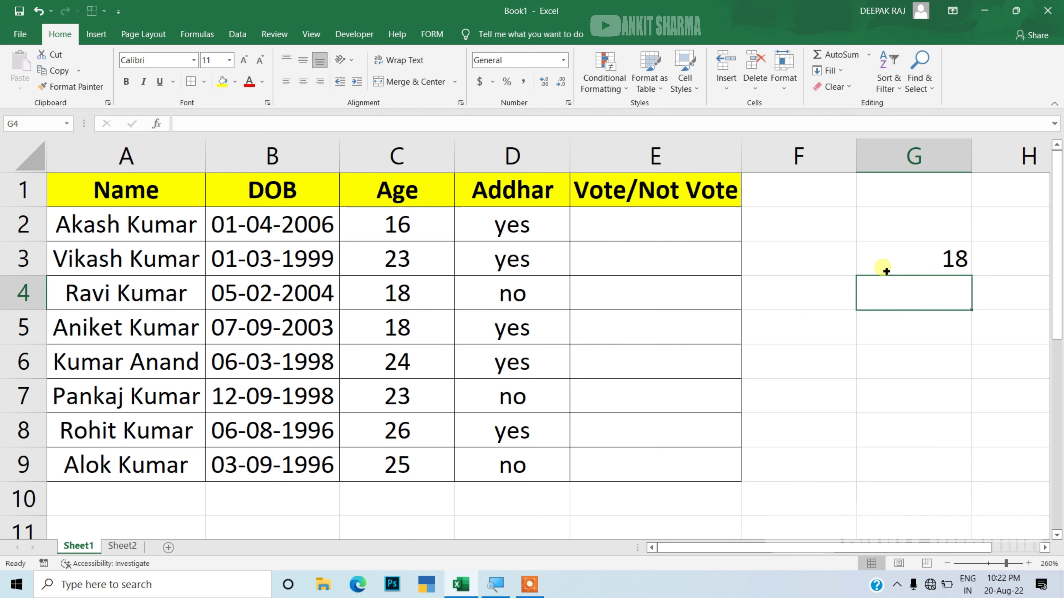
type(">18")
key("Return")
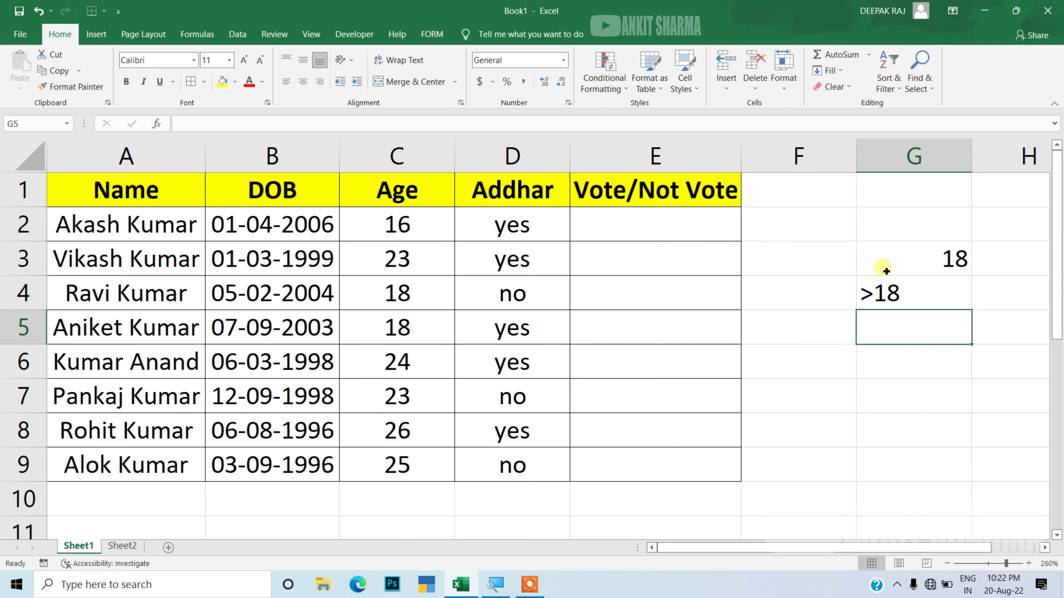
Enter yes in both F3 and F4
key("Left")
key("Up")
key("Up")
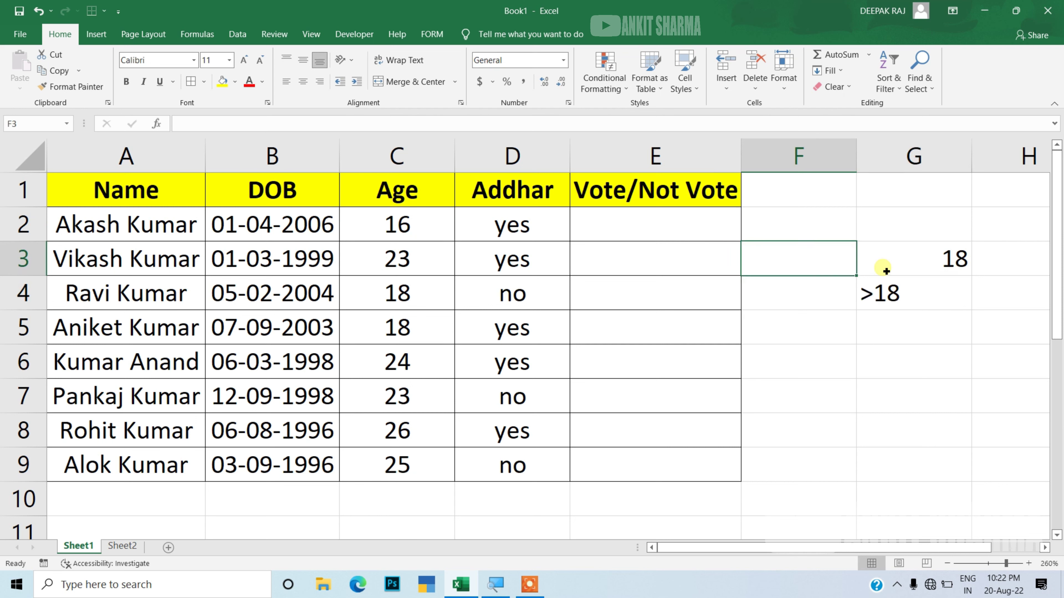
type("ye")
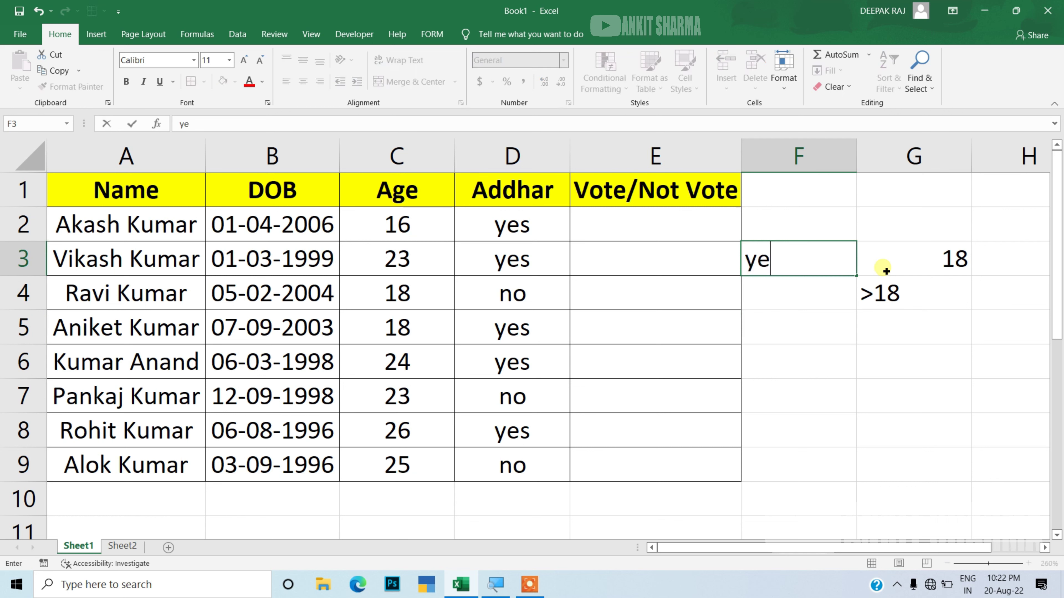
type("s")
key("Return")
type("y")
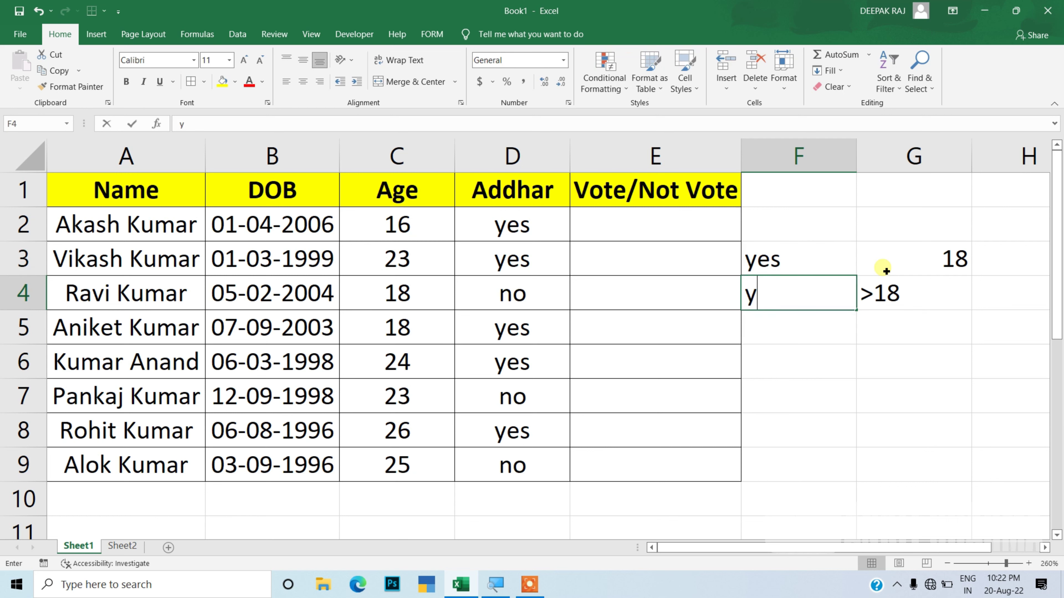
type("es")
key("Return")
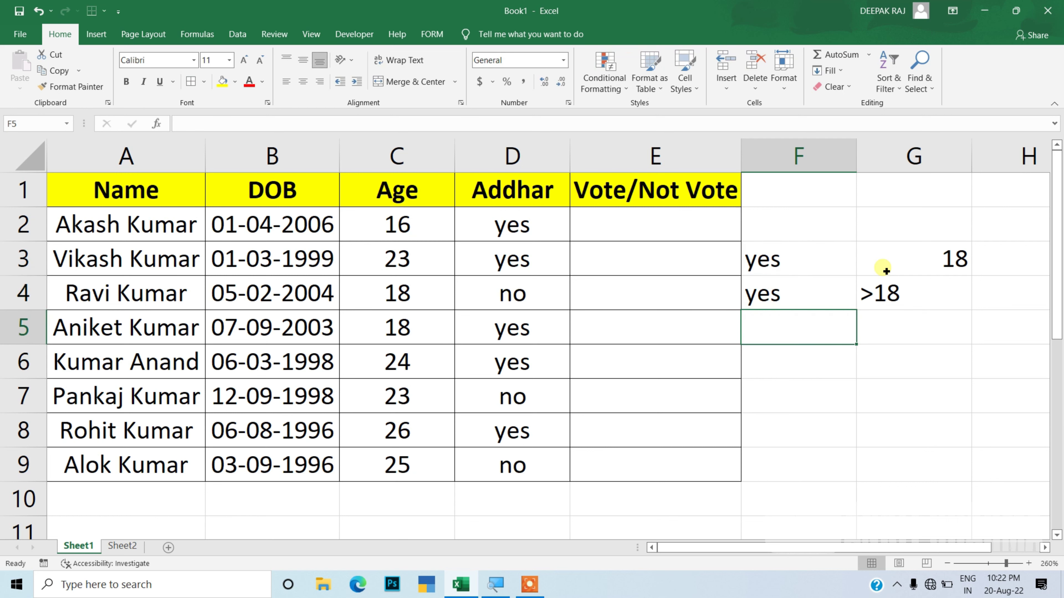
Review the DATEDIF age formula in C2 and confirm it unchanged
left_click(425, 228)
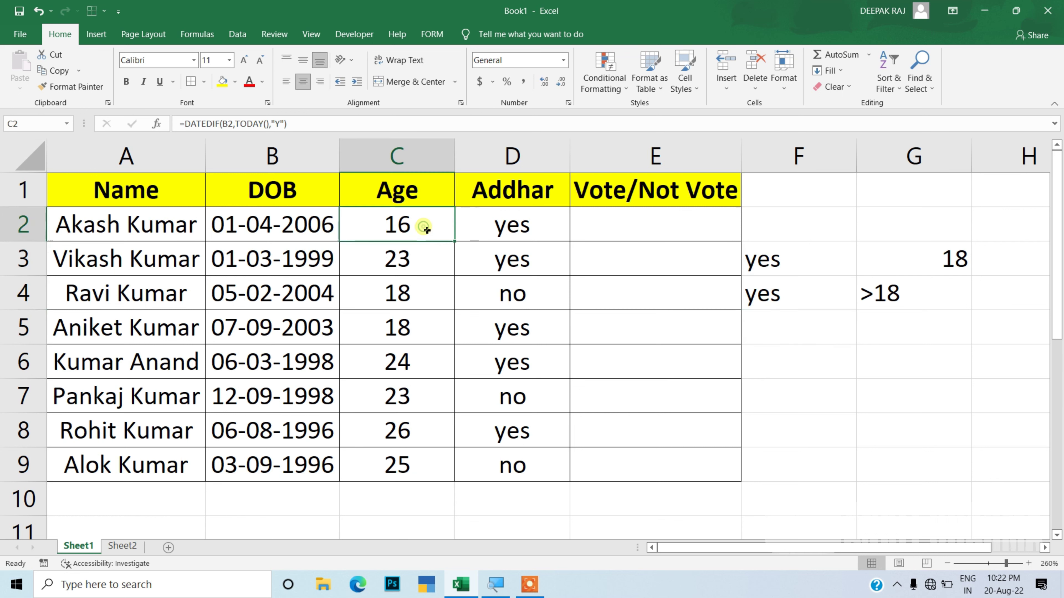
left_click(325, 237)
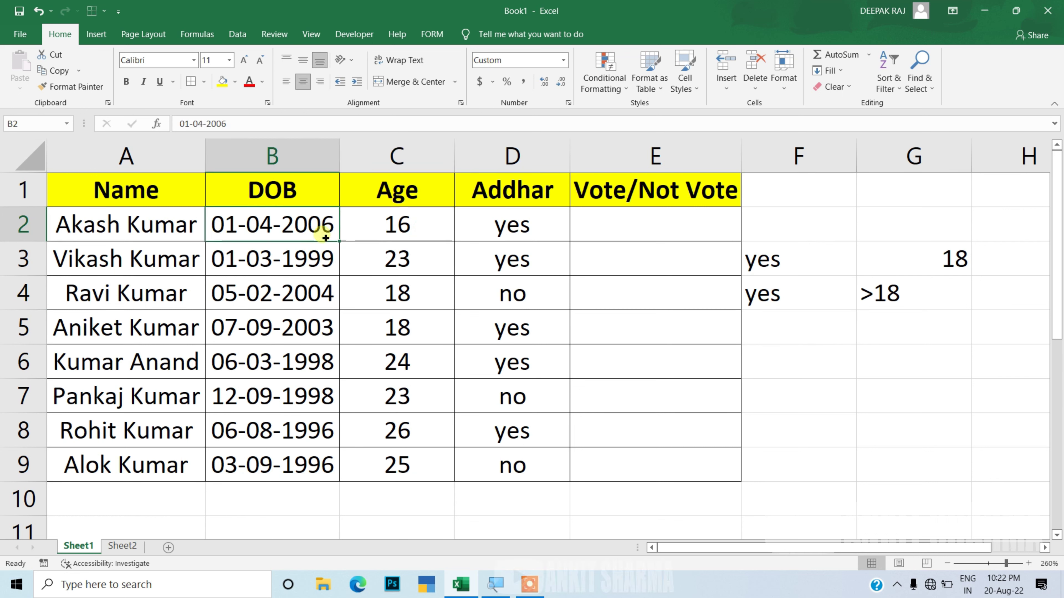
double_click(398, 228)
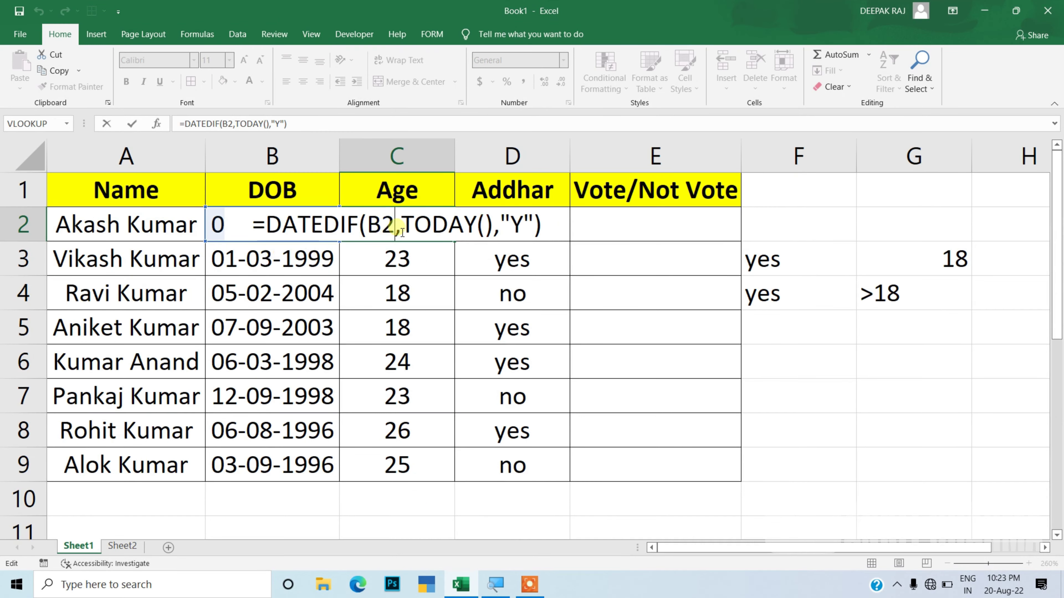
key("Return")
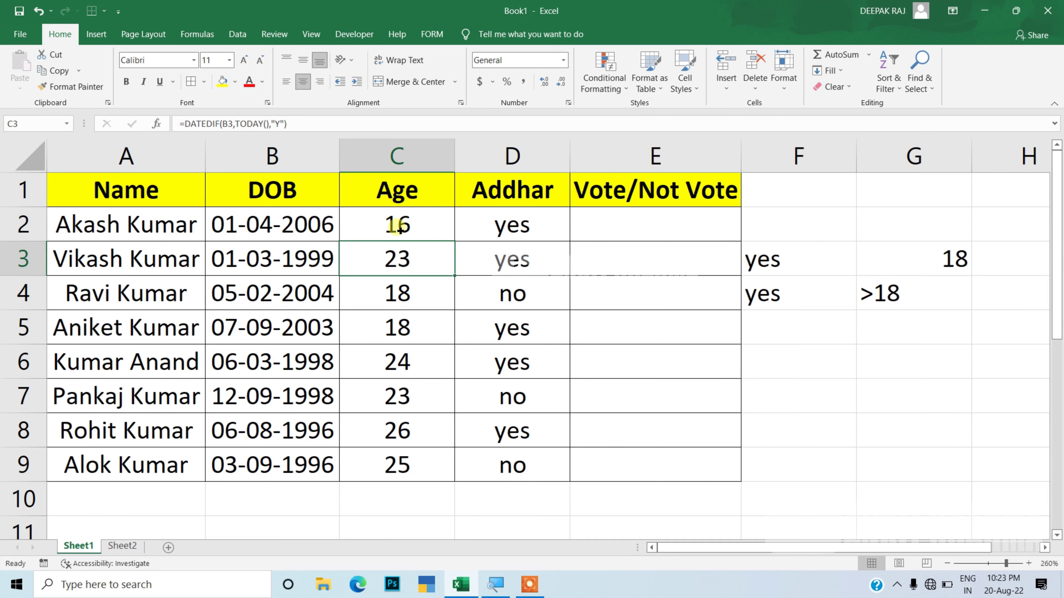
Clear the sample entries in F2:G5 and return to cell E2
left_click(526, 238)
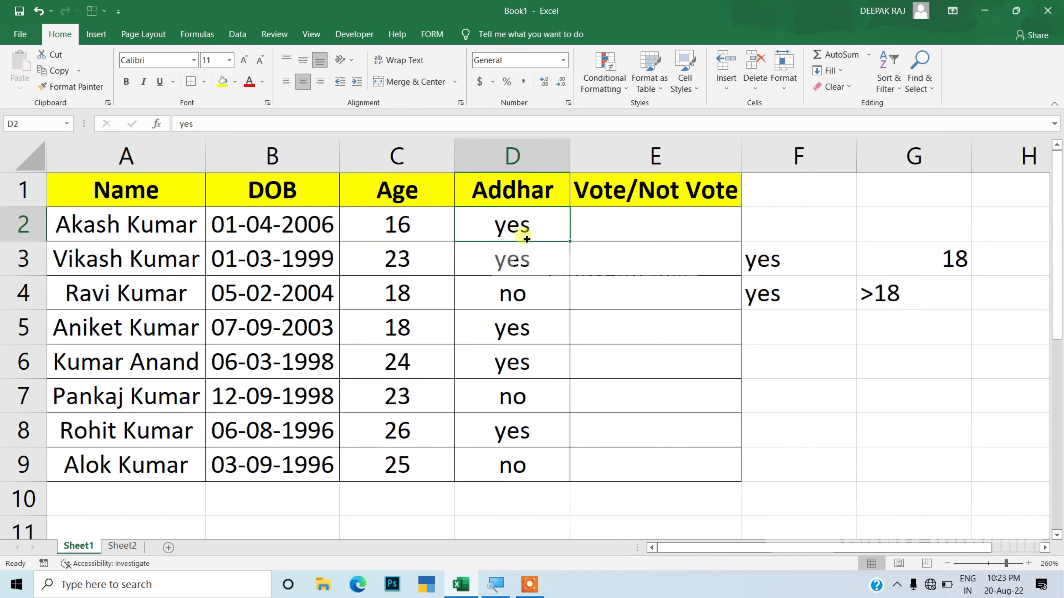
left_click(603, 230)
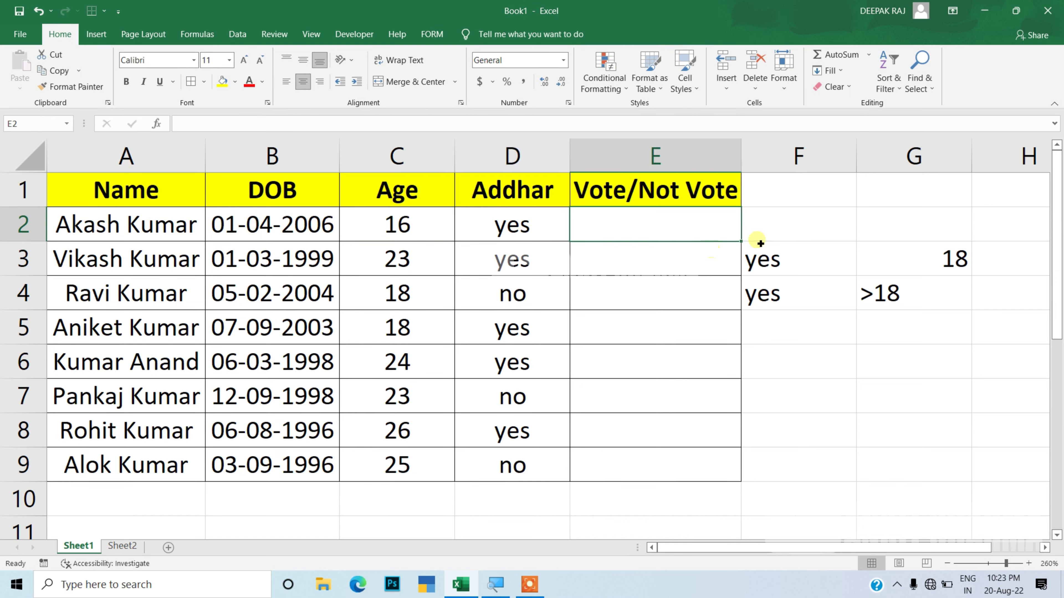
mouse_move(774, 231)
left_mouse_down()
mouse_move(899, 308)
mouse_move(971, 332)
left_mouse_up()
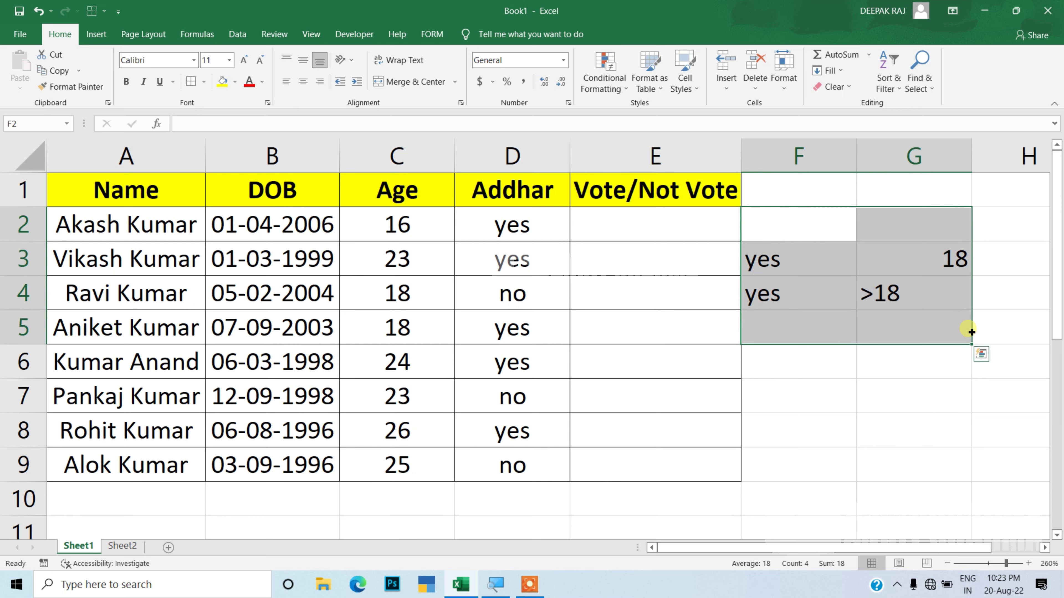
left_click(689, 230)
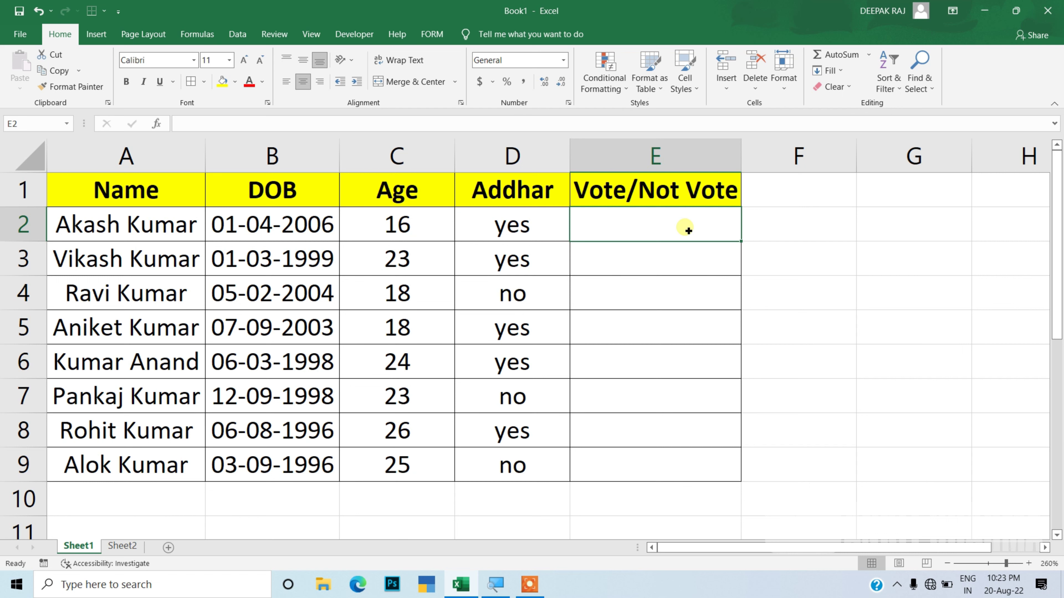
Start the E2 formula as =IF(AND( using the function suggestions
type("if")
key("BackSpace")
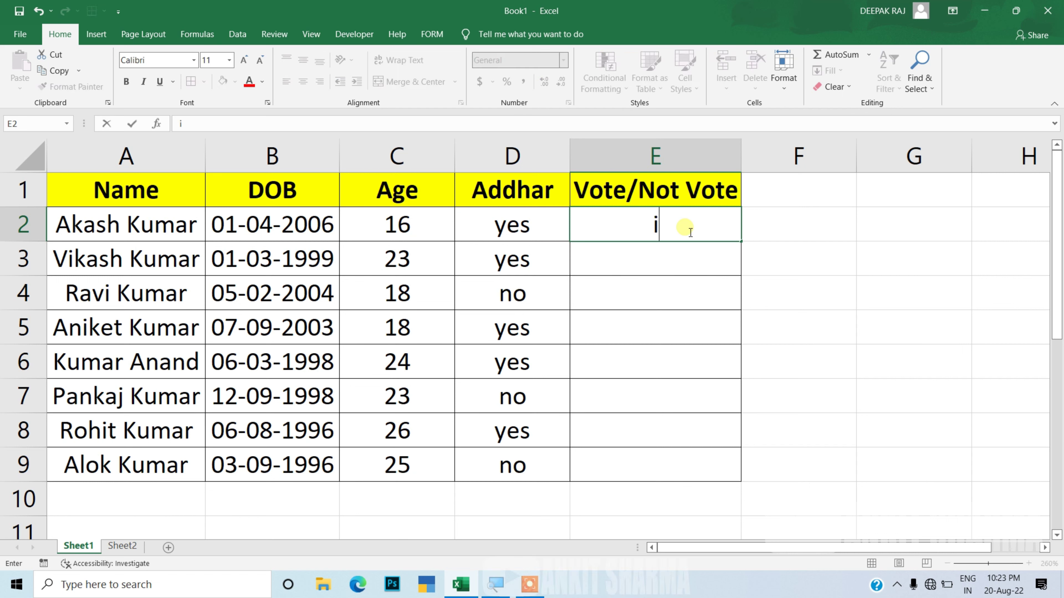
key("BackSpace")
type("=i")
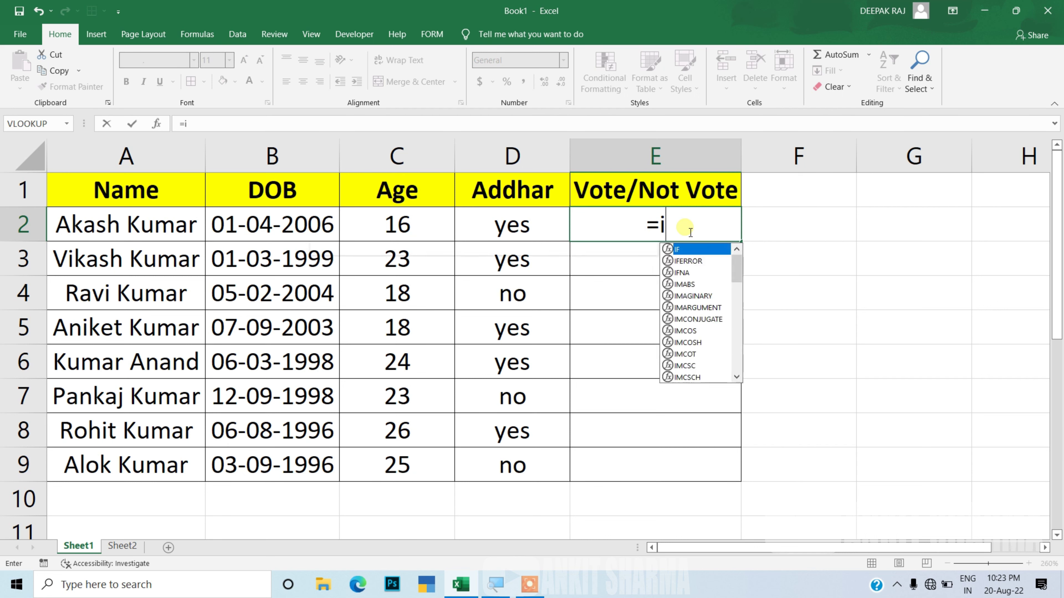
type("f")
key("Tab")
type("a")
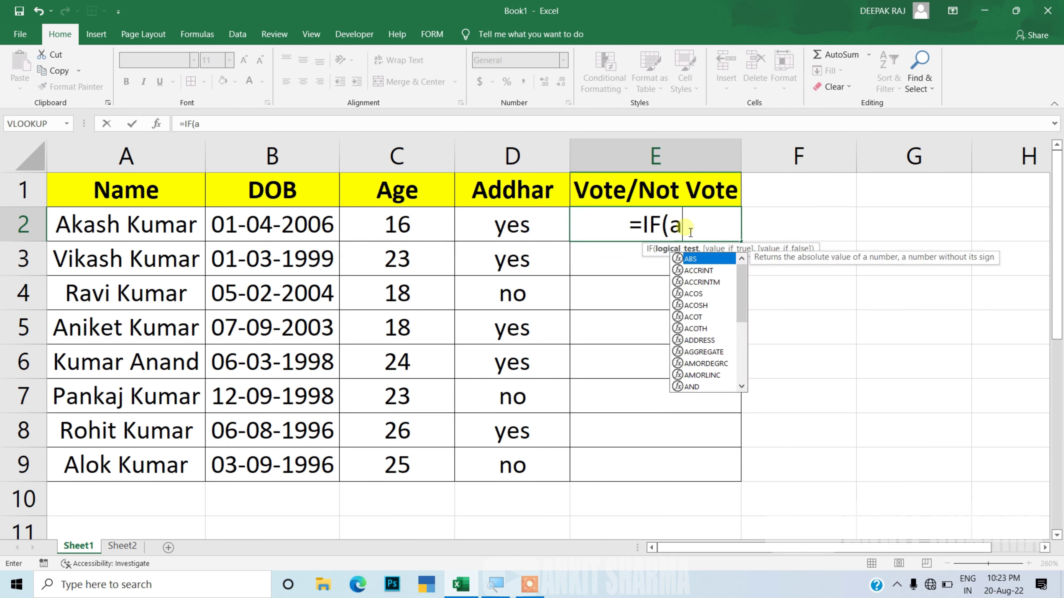
type("nd")
key("Tab")
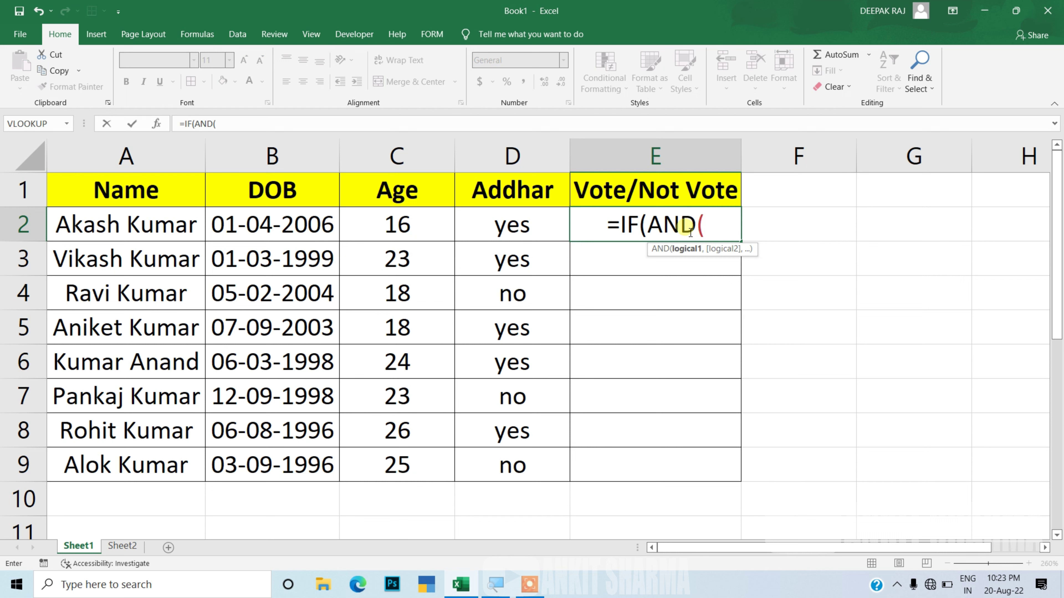
Add the first AND condition C2>=18 followed by a comma
left_click(690, 232)
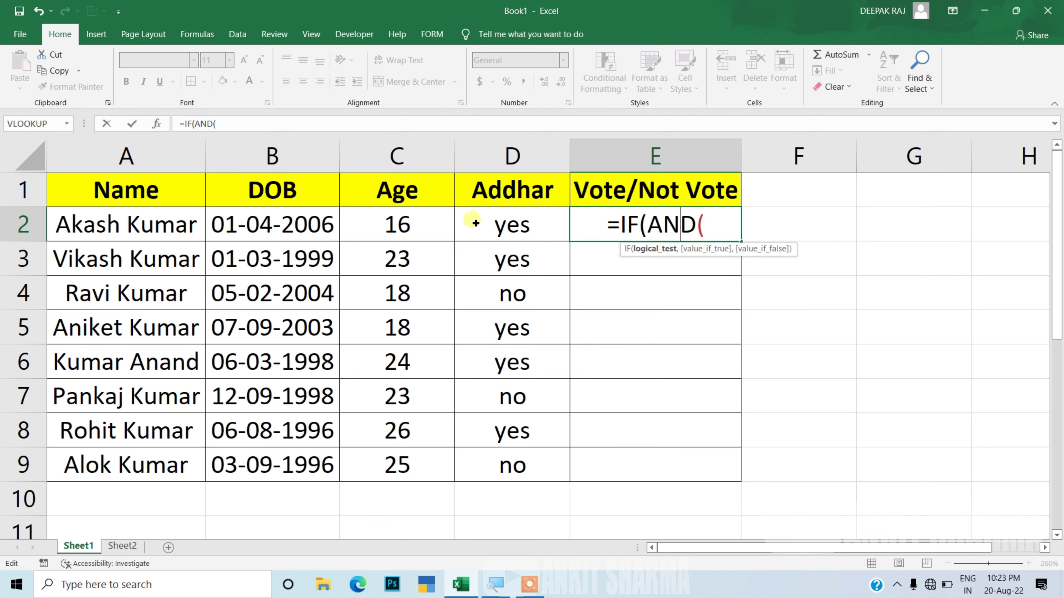
left_click(725, 237)
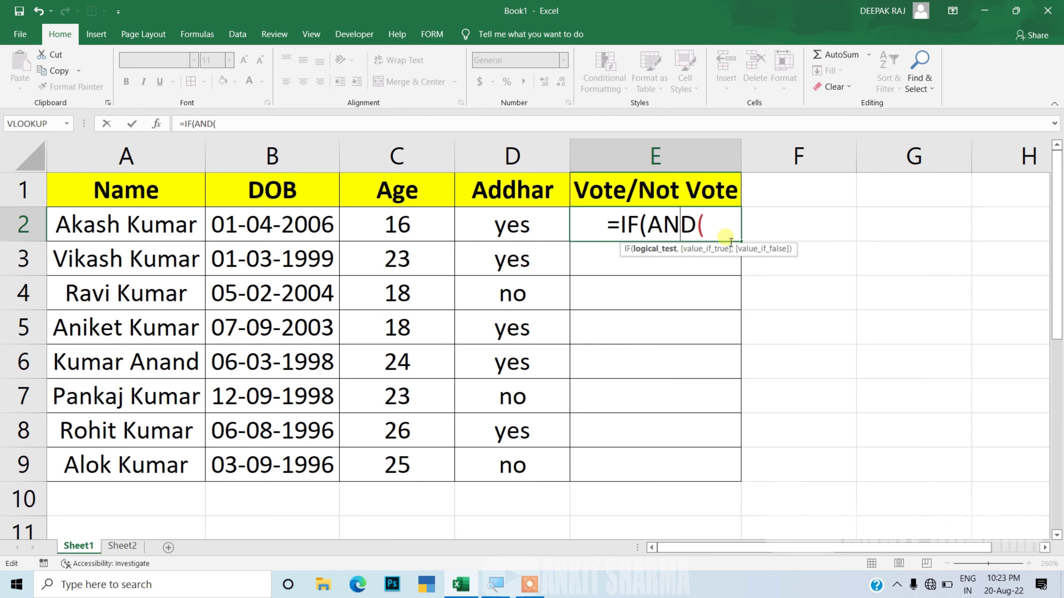
left_click(387, 218)
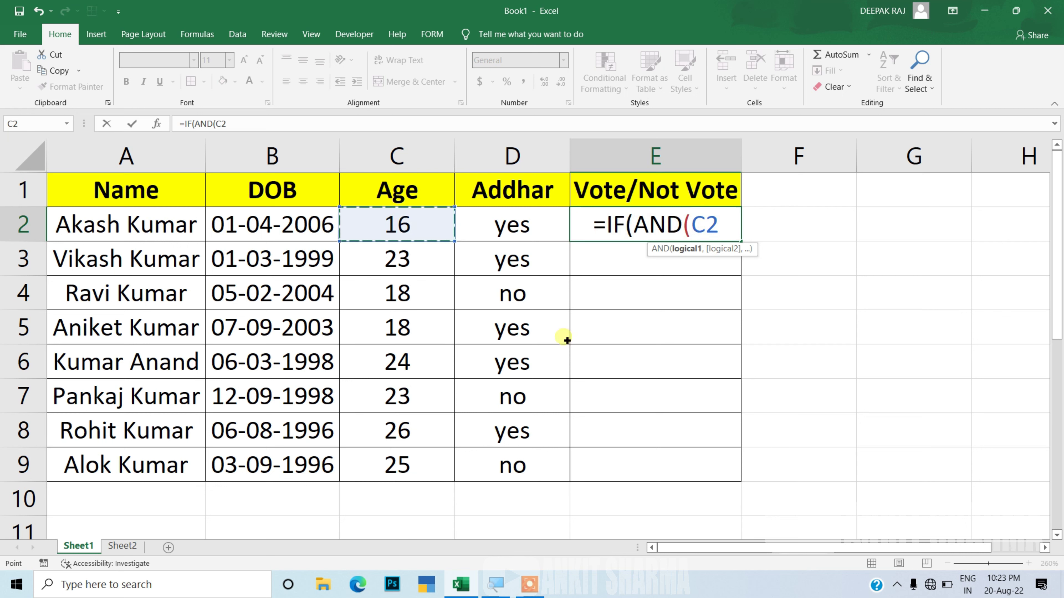
type(">")
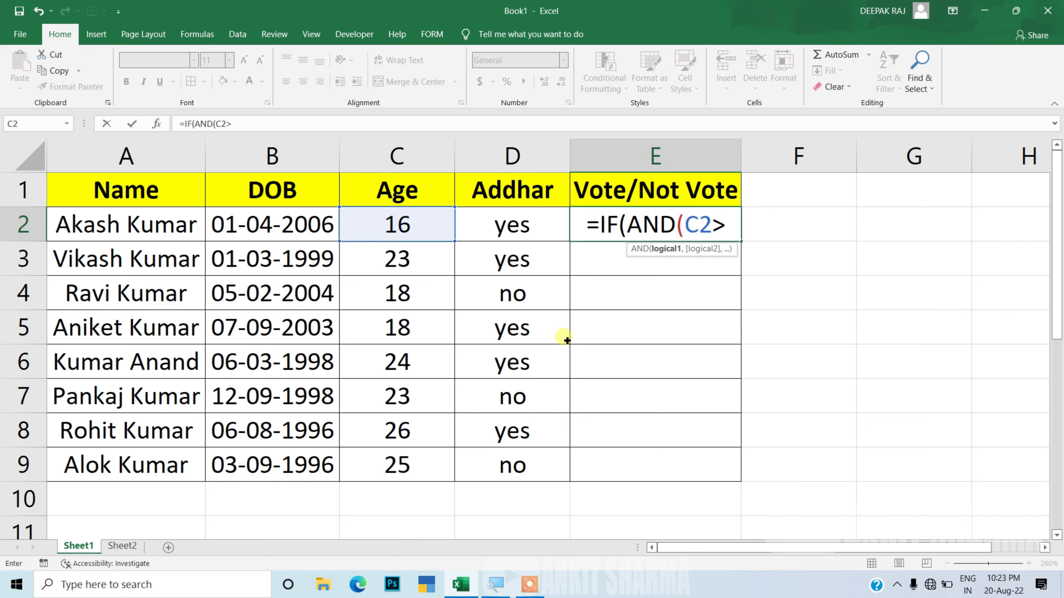
type("1")
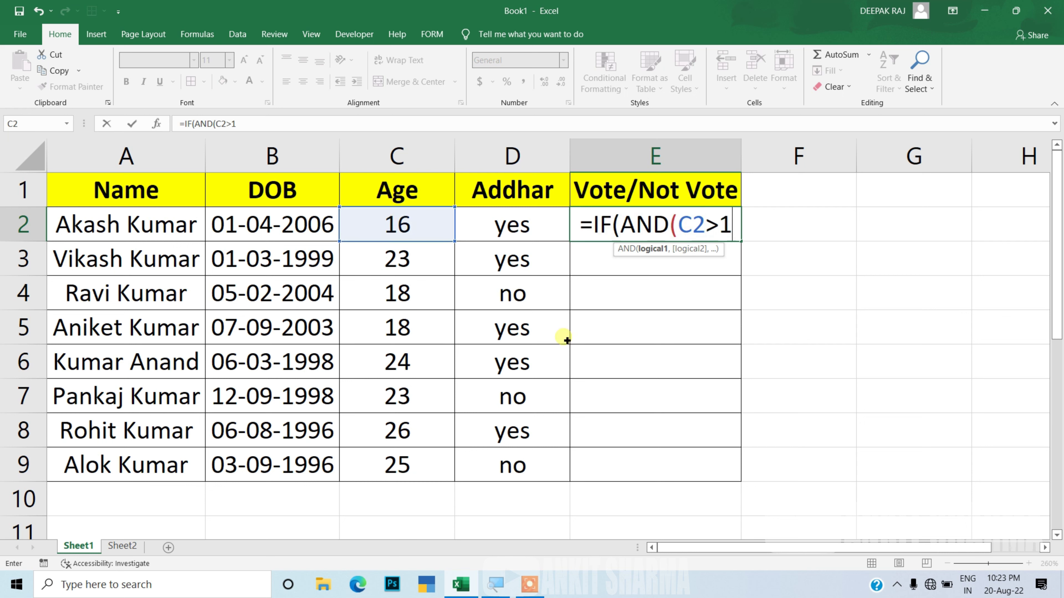
type("8")
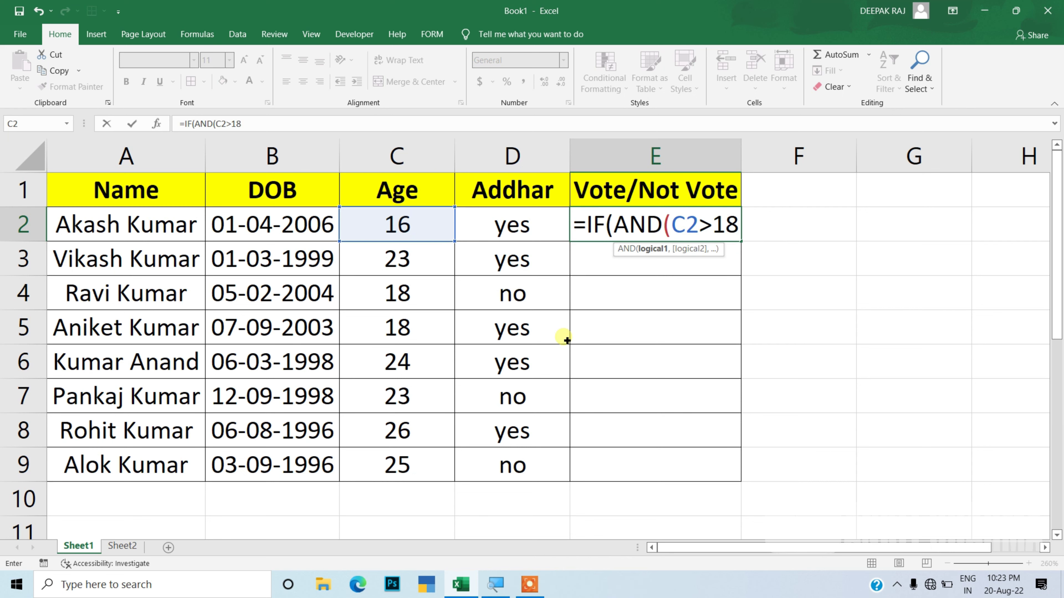
left_click(719, 233)
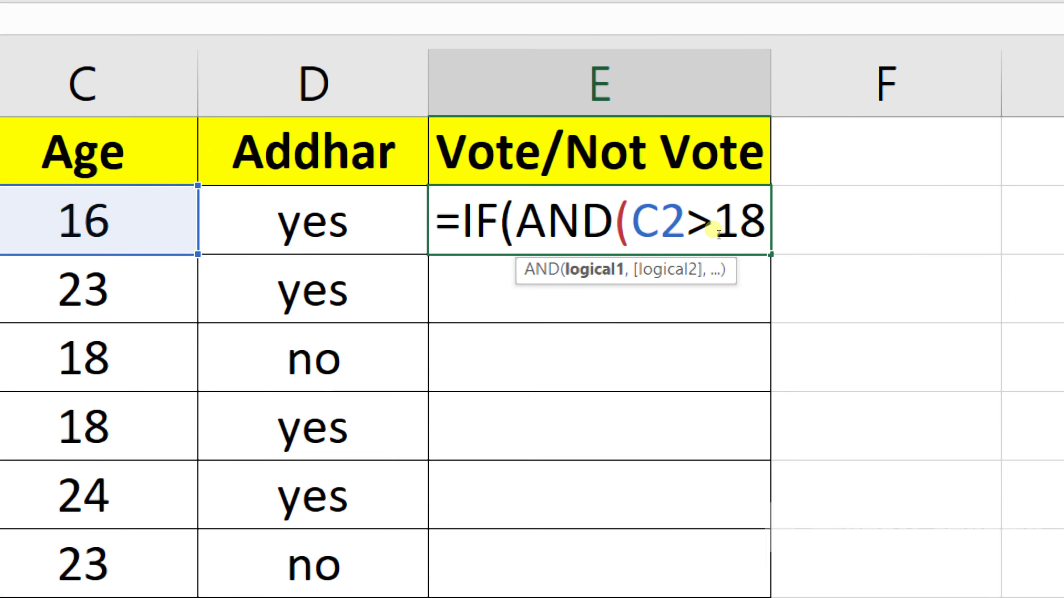
type("=")
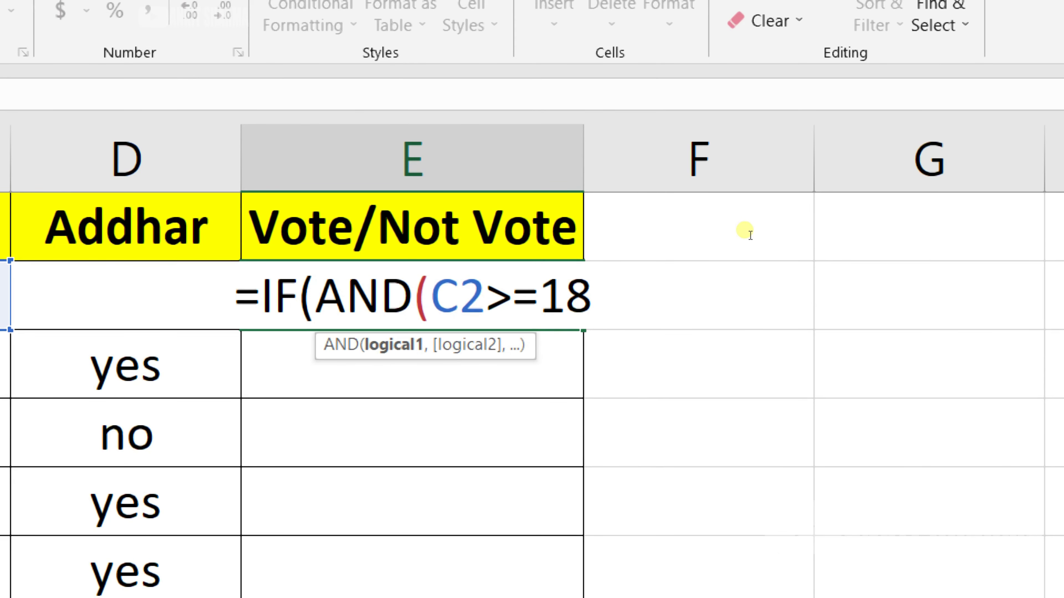
key("End")
type(",")
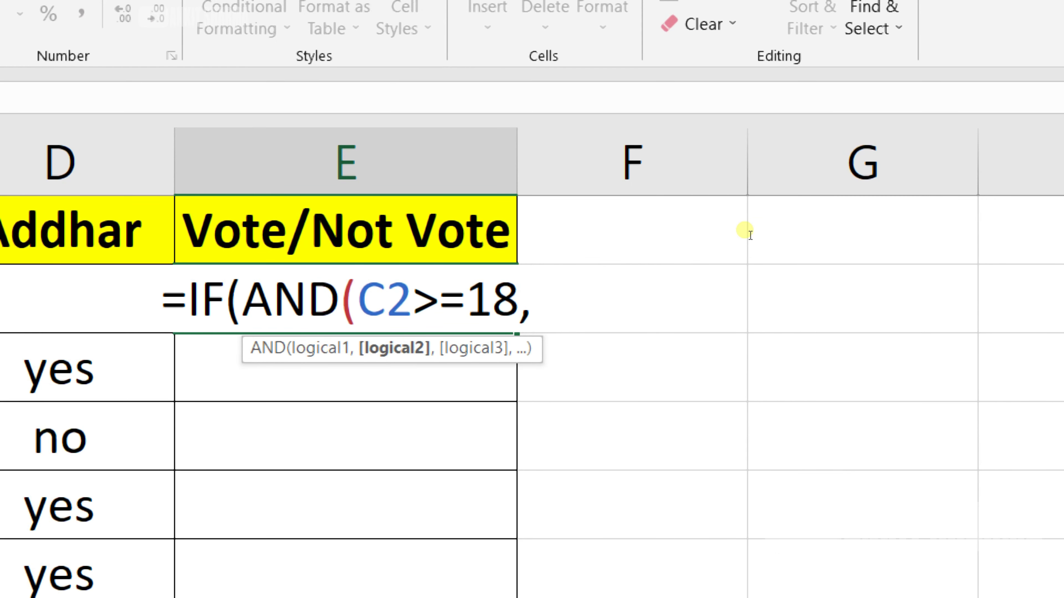
Complete E2 as =IF(AND(C2>=18,d2="yes"),"vote","Not Vote") and commit it
type("d2")
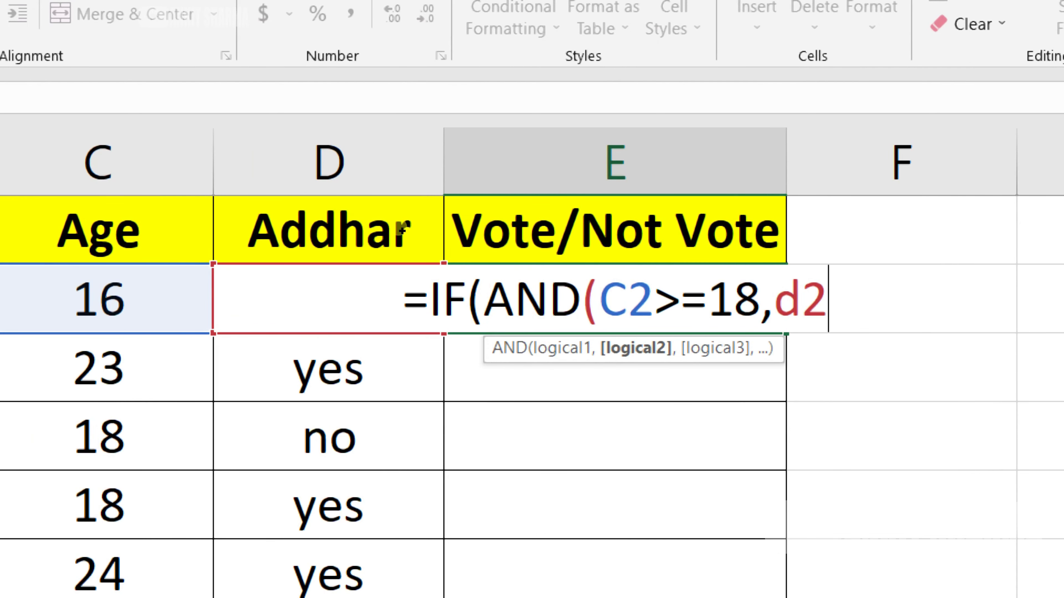
type("=")
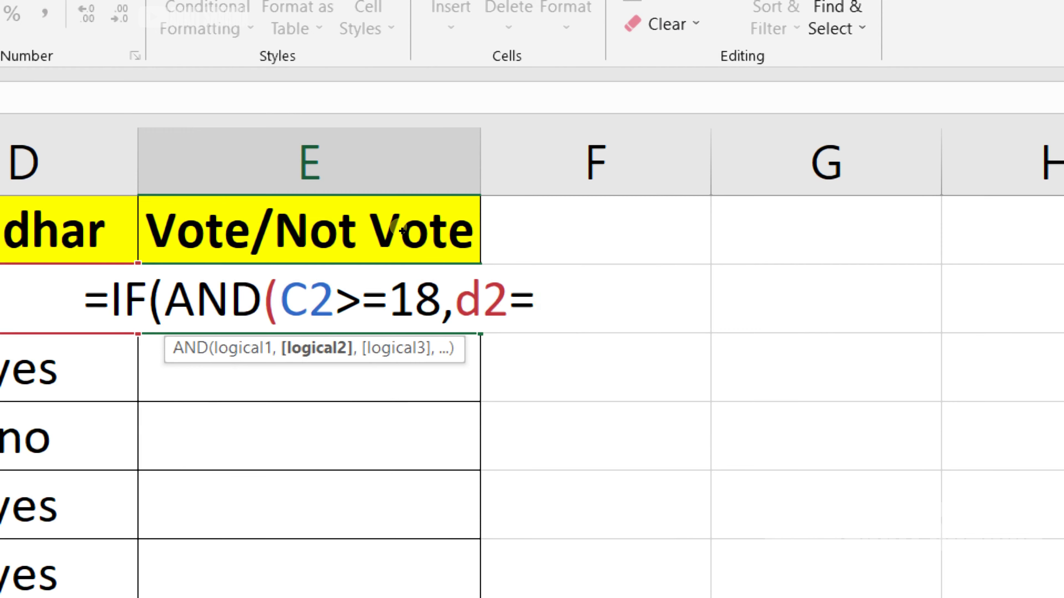
type("\"yes")
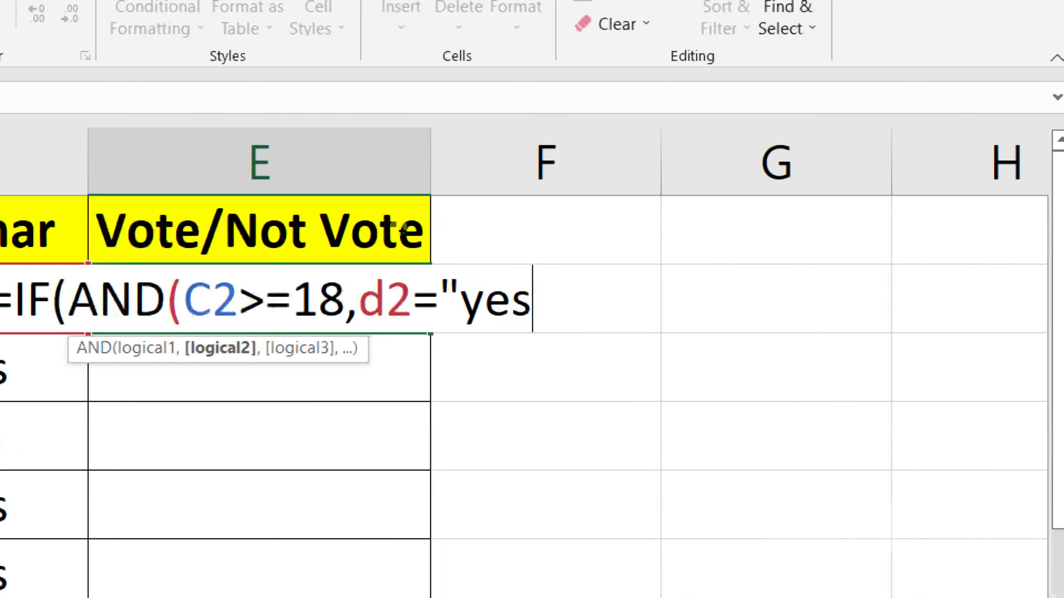
type("\"")
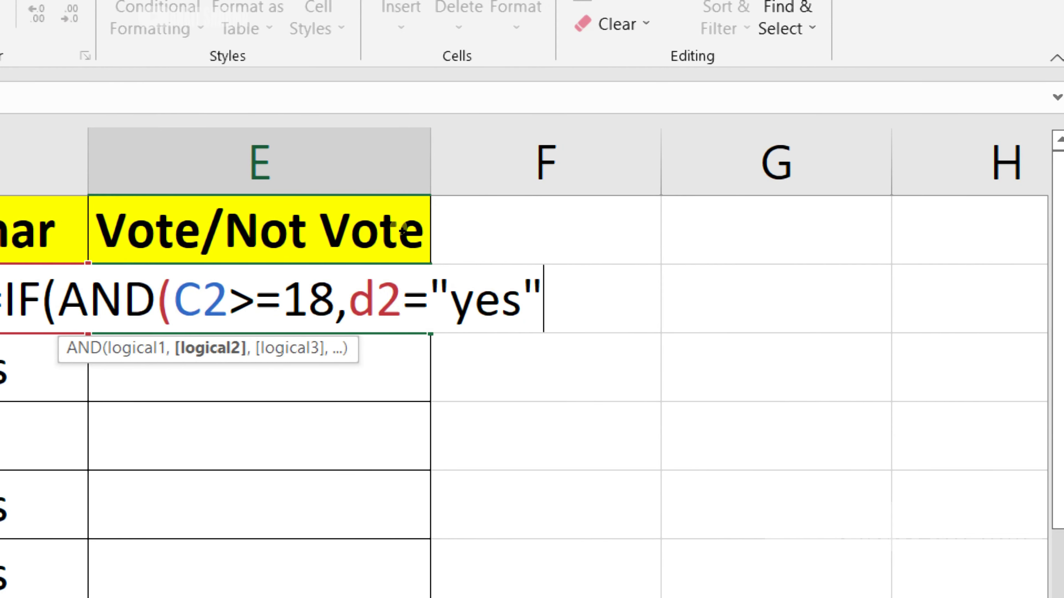
type(")")
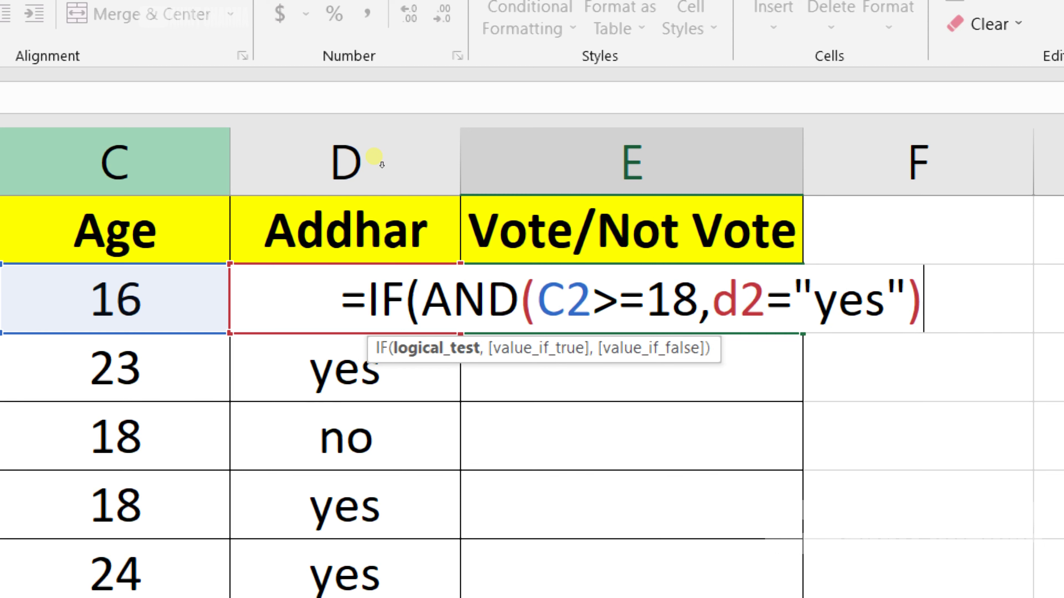
type(",")
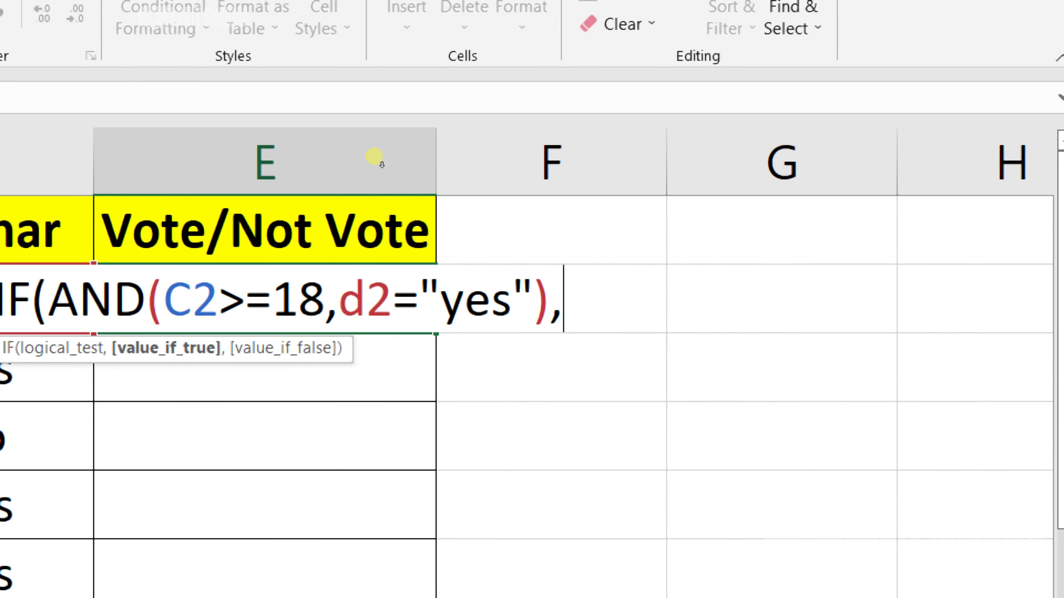
type("\"")
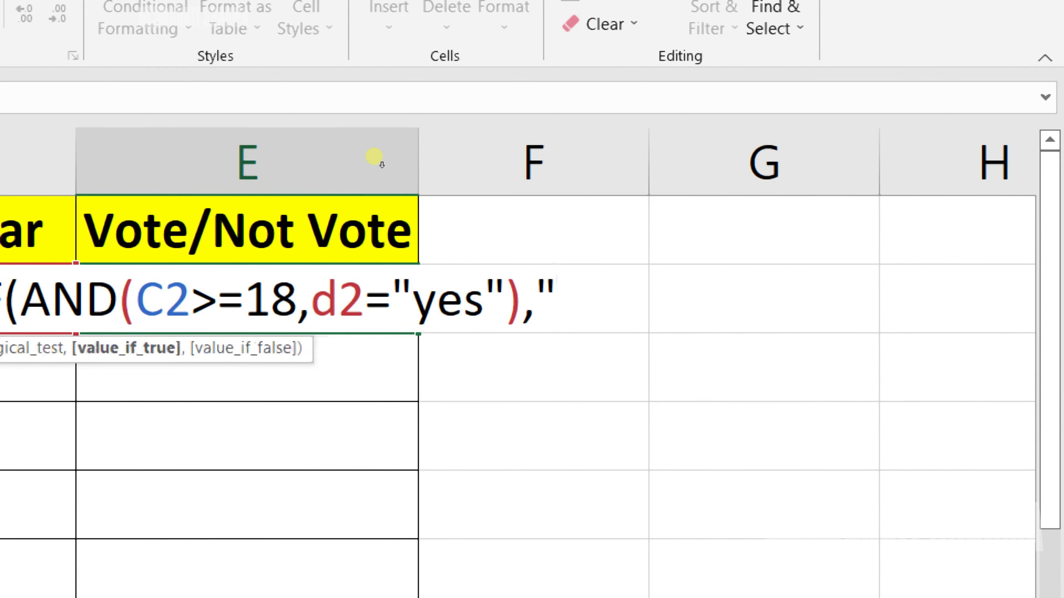
type("vote")
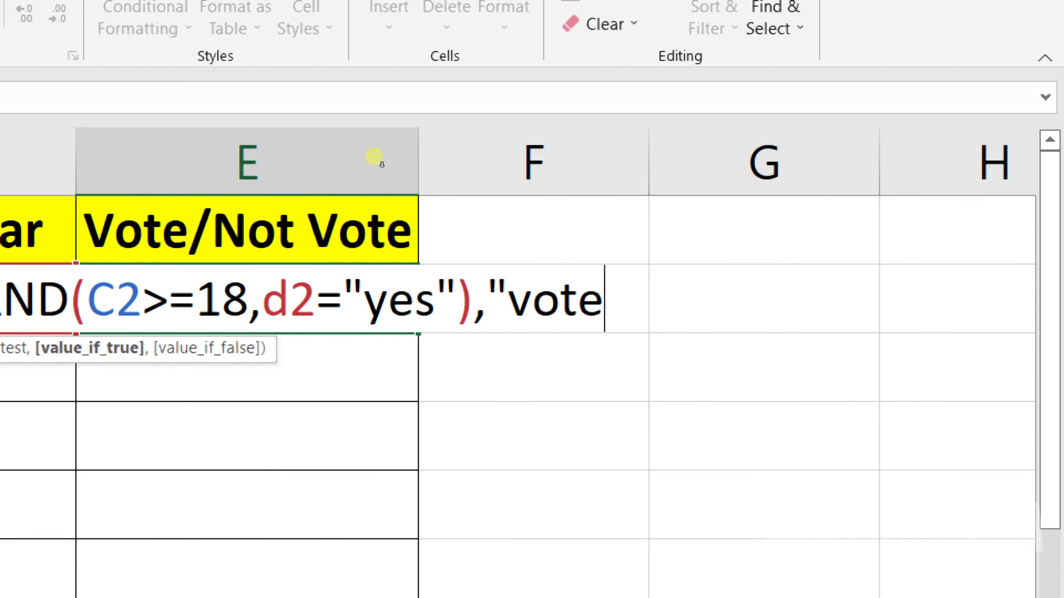
type("\"")
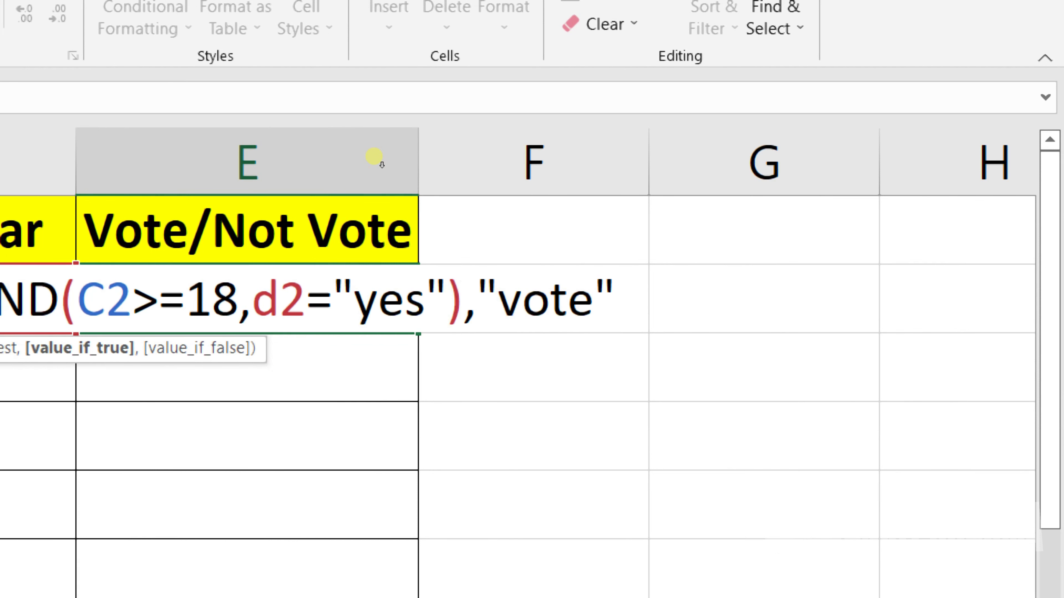
type(",\"")
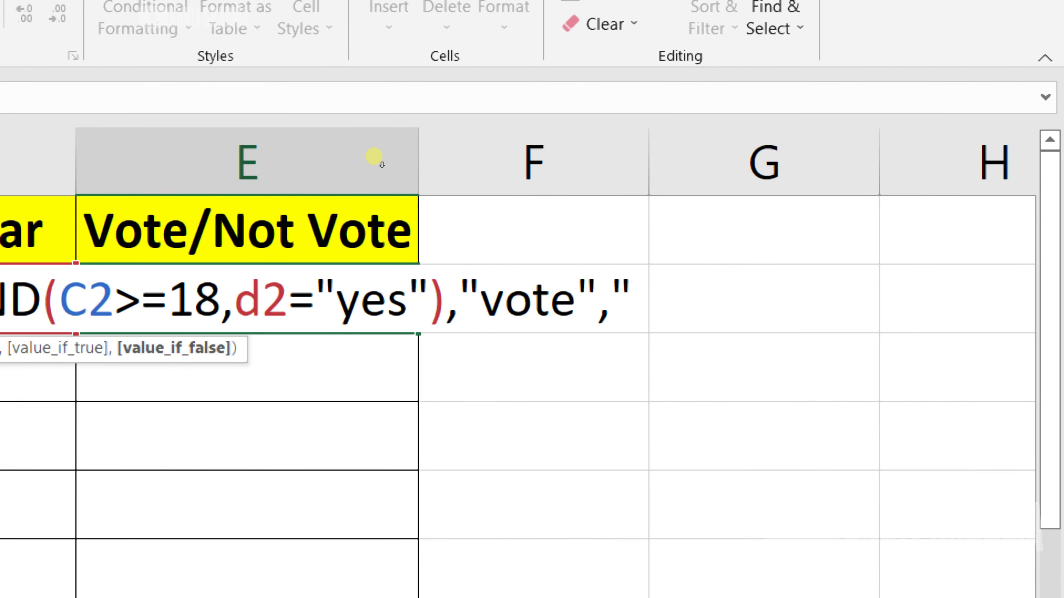
type("N")
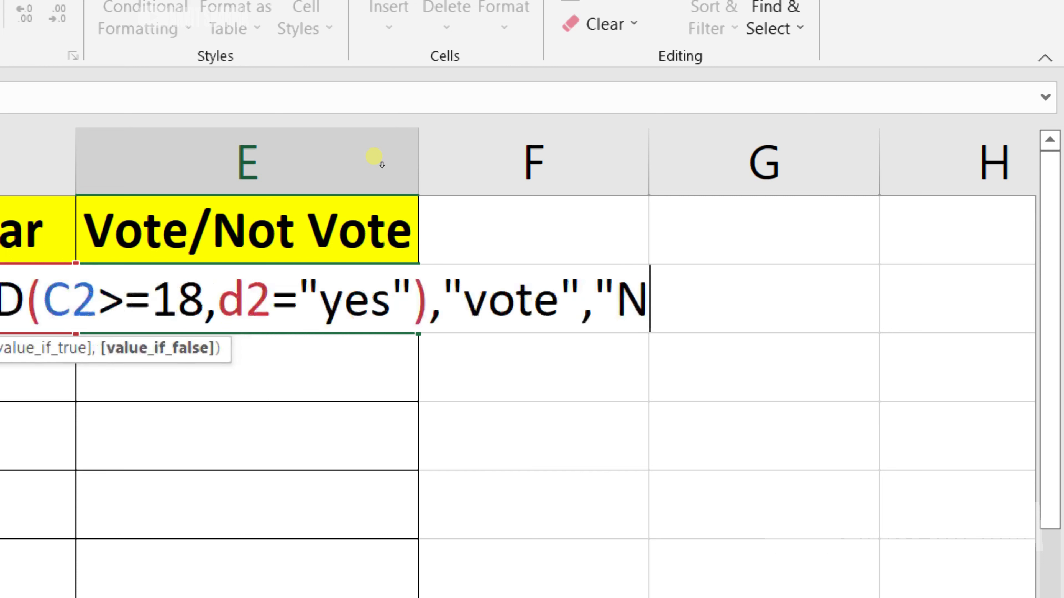
type("O")
key("BackSpace")
type("t")
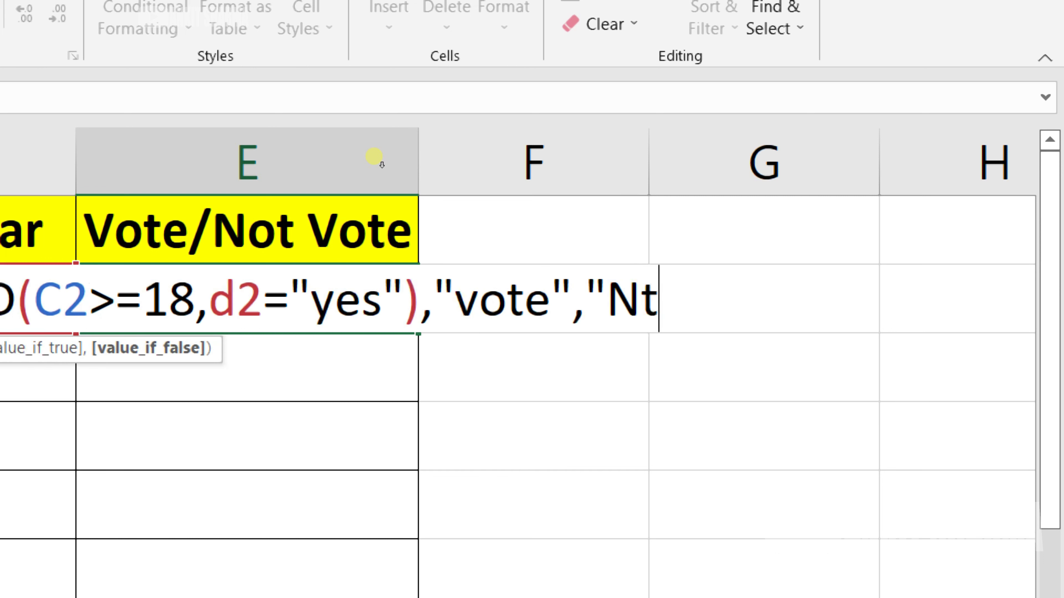
key("BackSpace")
type("ot ")
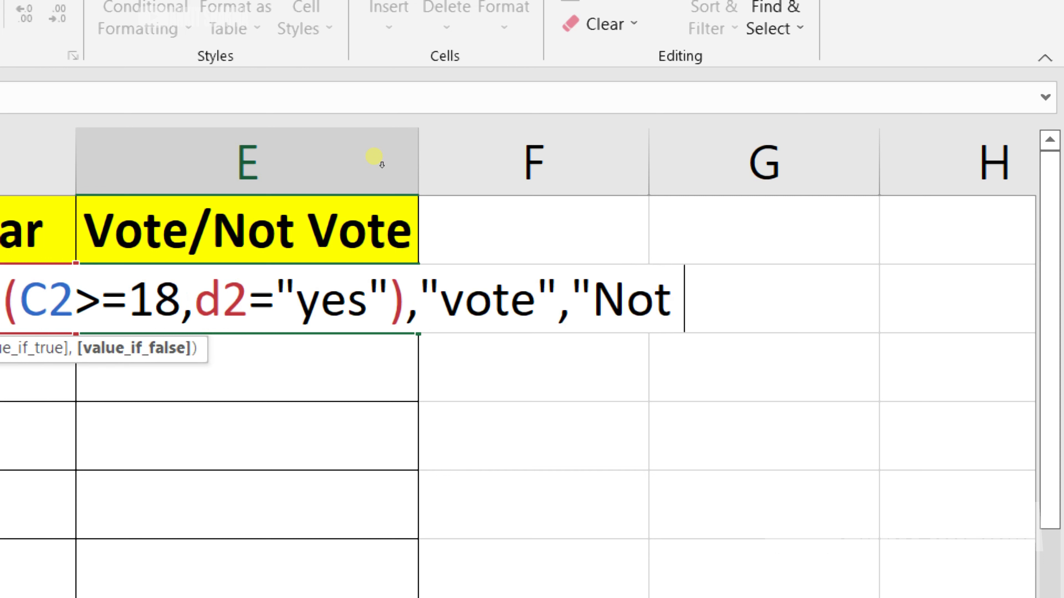
type("Vo")
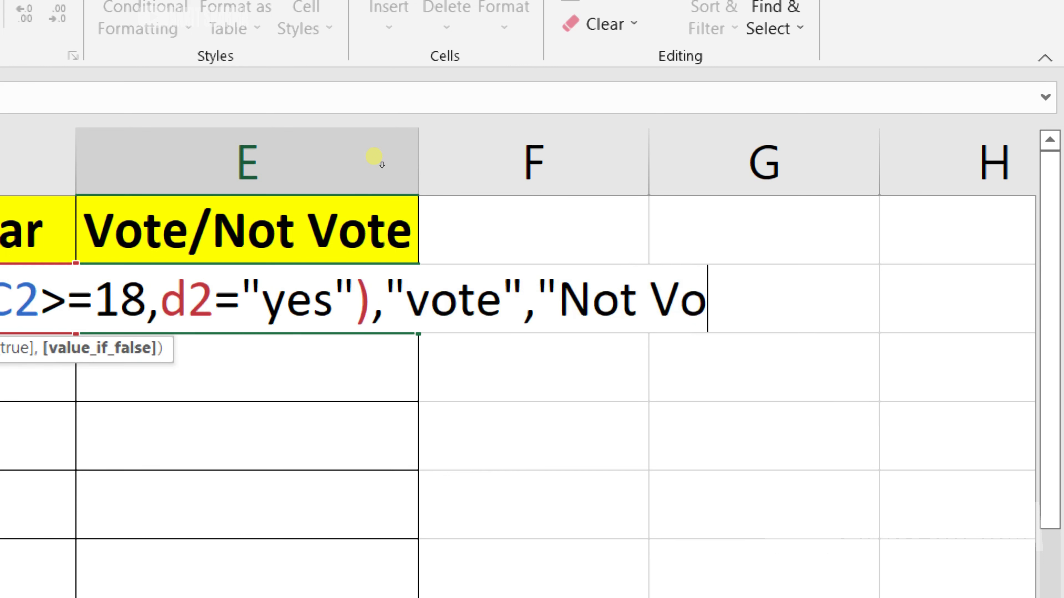
type("te")
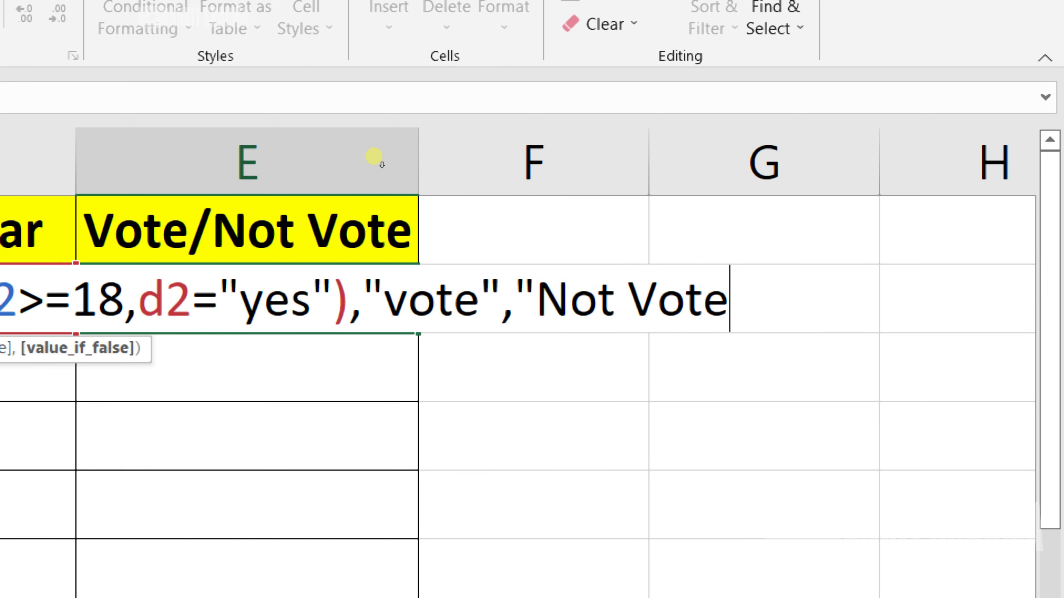
type("\")")
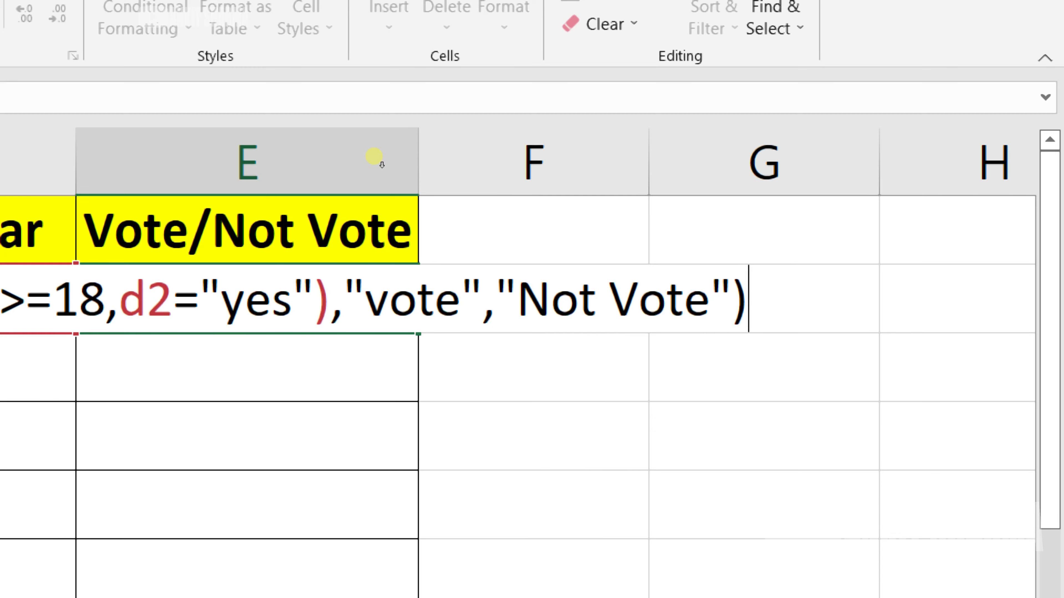
key("Return")
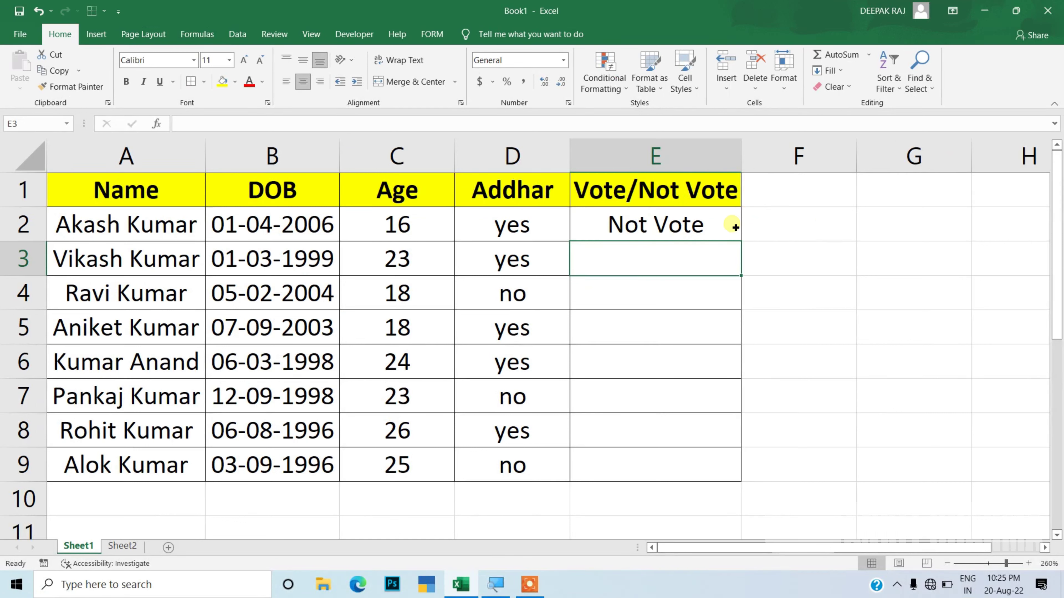
Fill the E2 IF formula down through E9 with Ctrl+D
left_click(735, 226)
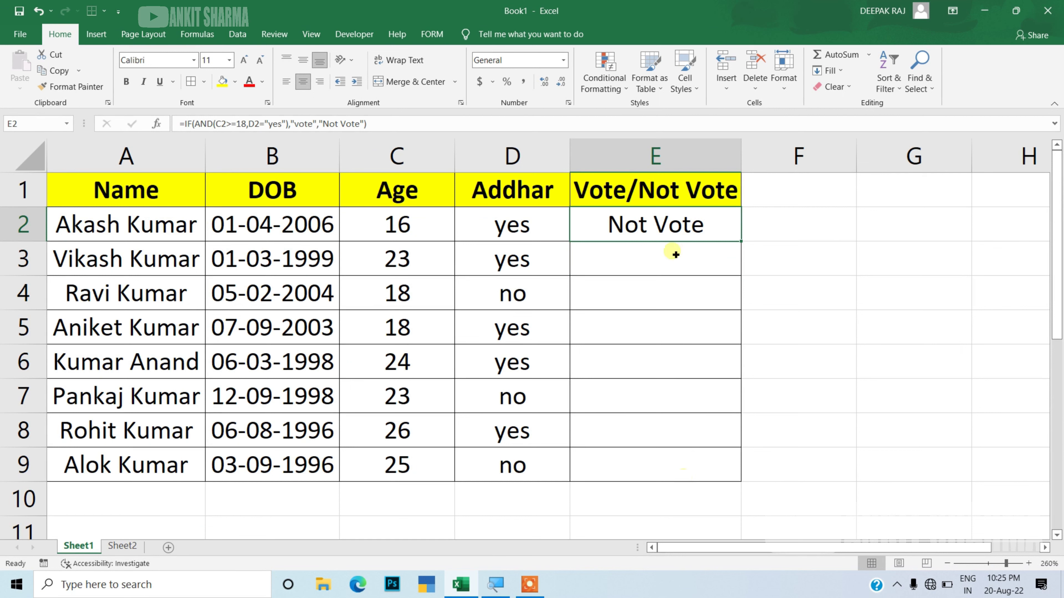
key("shift+Down")
key("shift+Down")
key("shift+Down")
key("shift+Down")
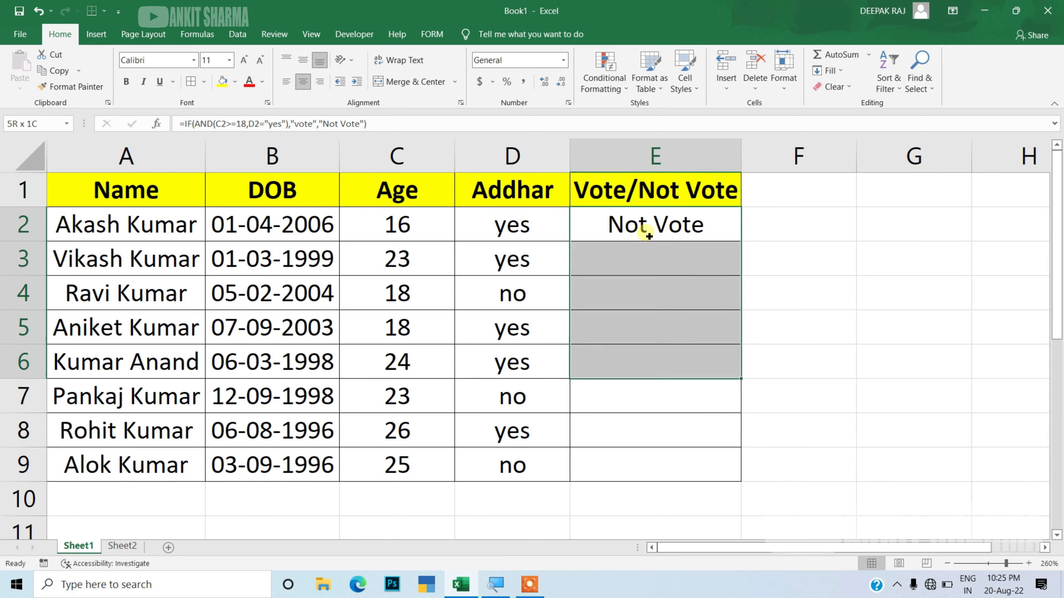
key("shift+Down")
key("shift+Down")
key("shift+Down")
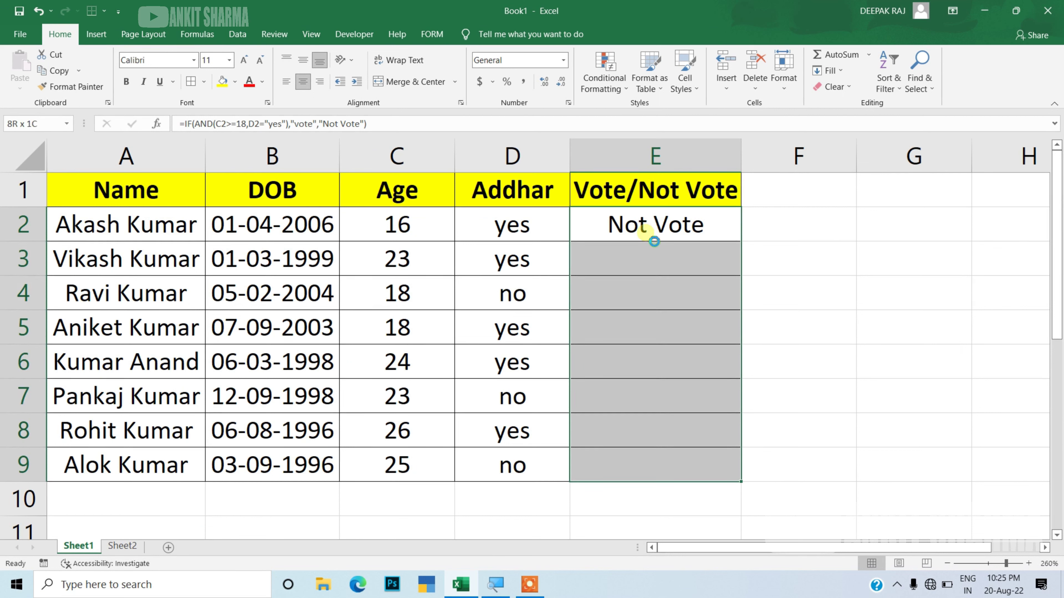
key("ctrl+d")
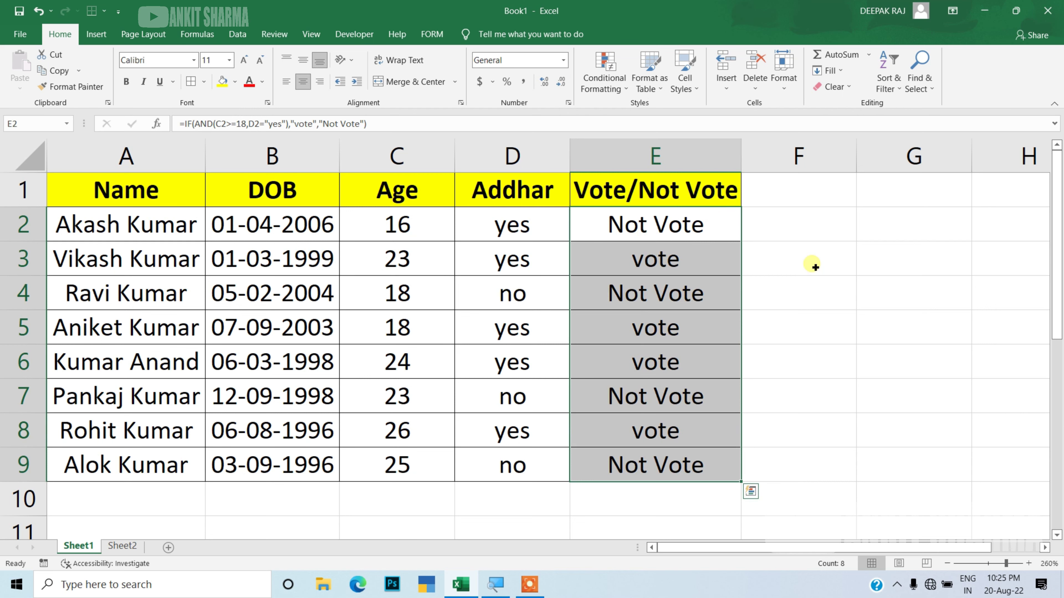
left_click(815, 268)
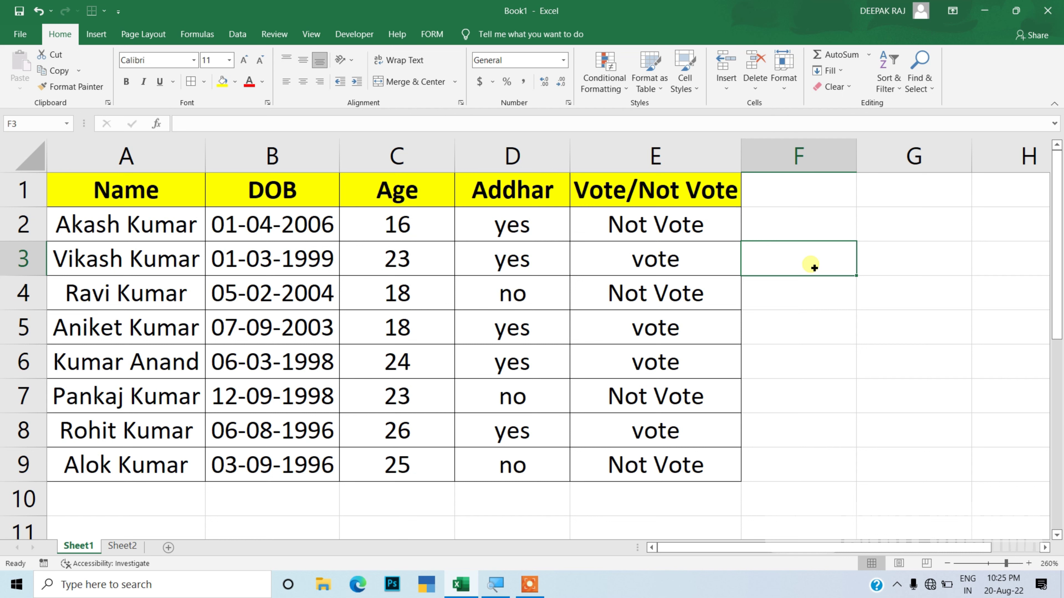
Open Sheet2 and select cell C1 next to the Code Format column
left_click(787, 328)
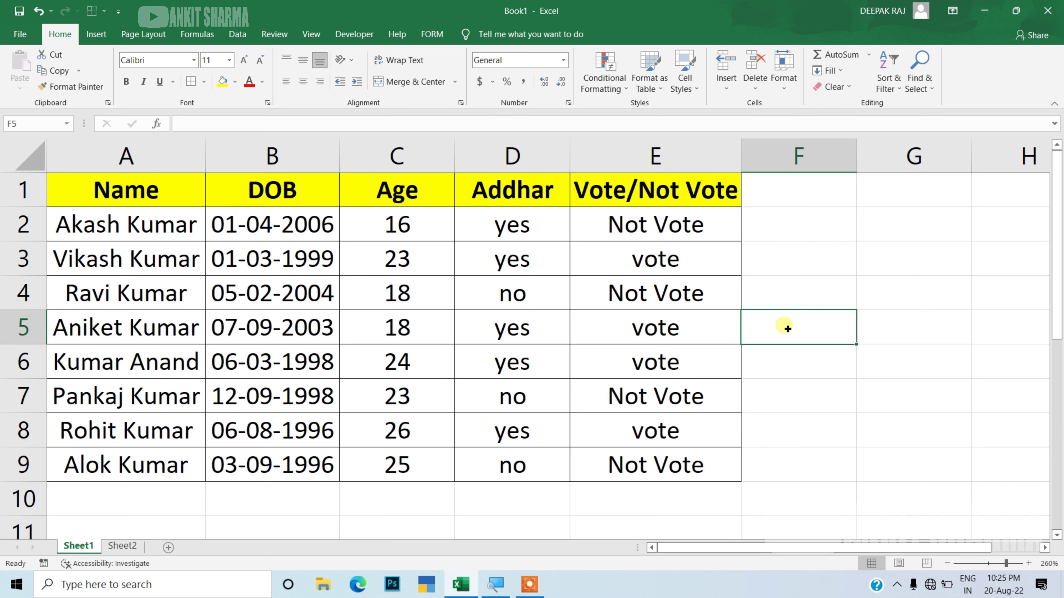
left_click(132, 550)
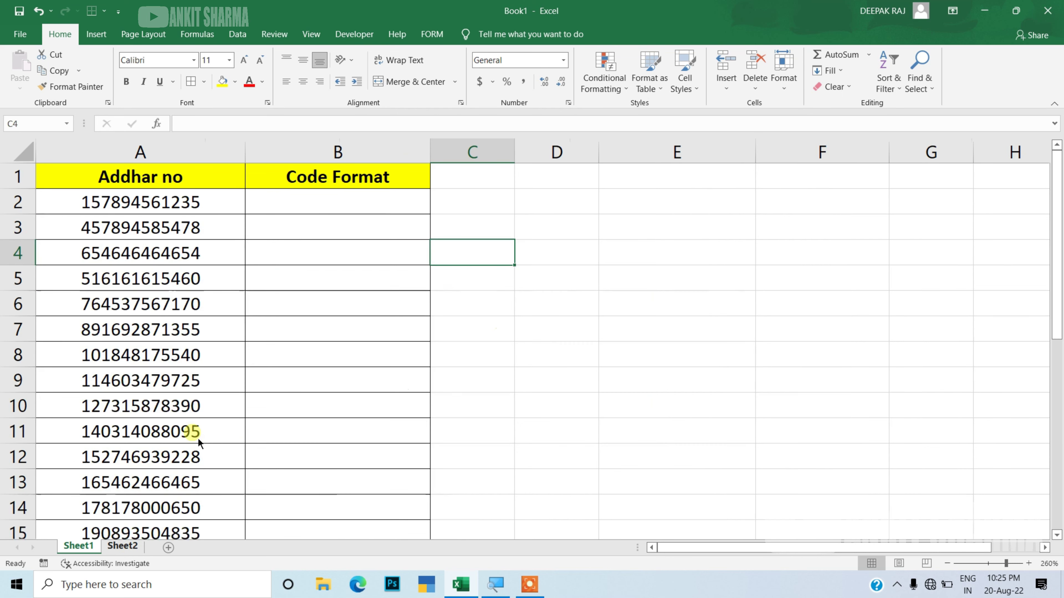
left_click(318, 251)
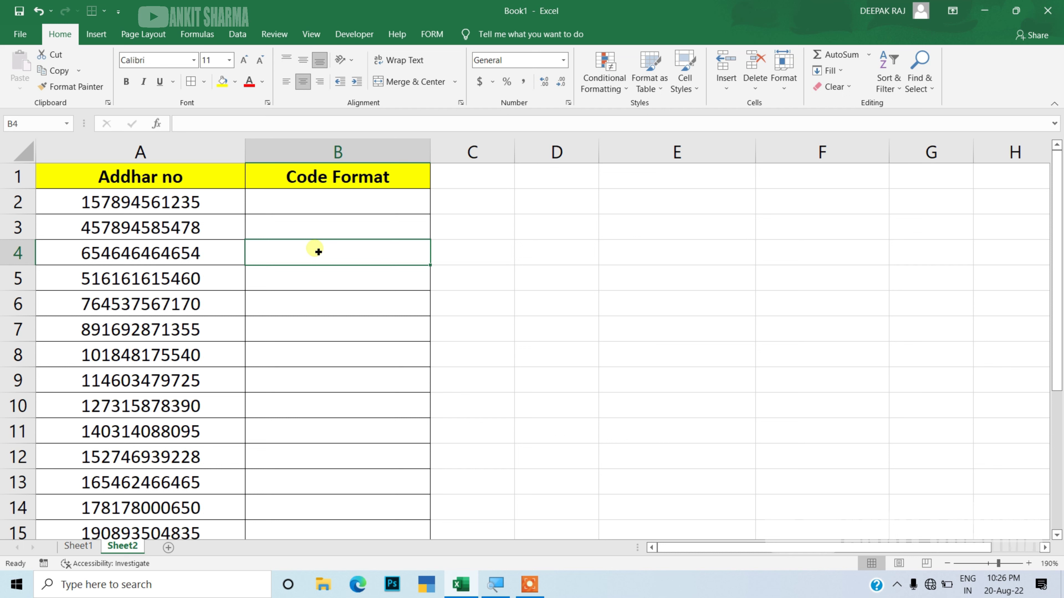
left_click(465, 185)
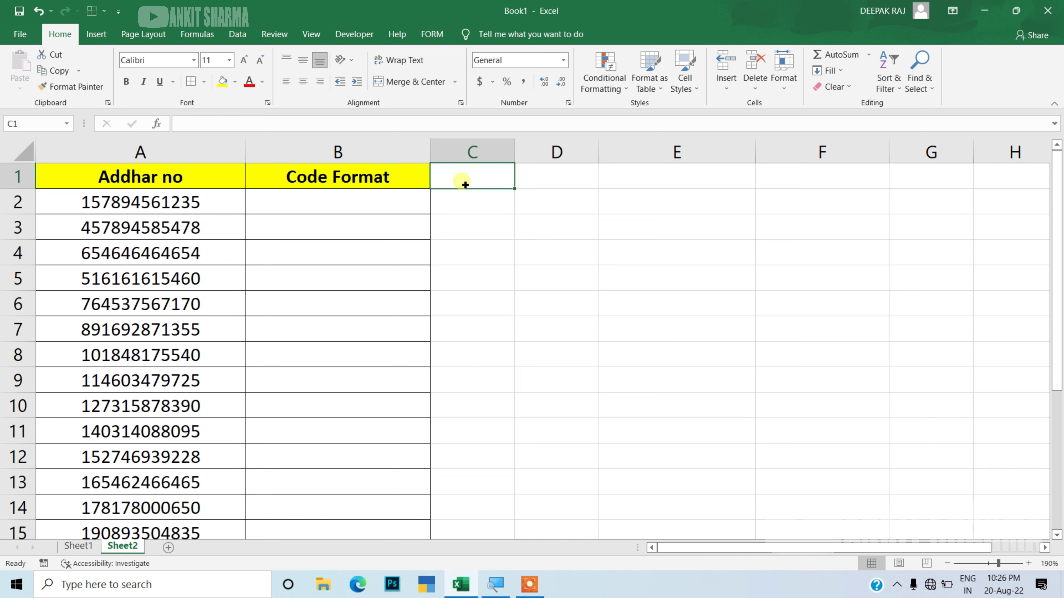
Label C1 'left' and E1 'right'
type("I")
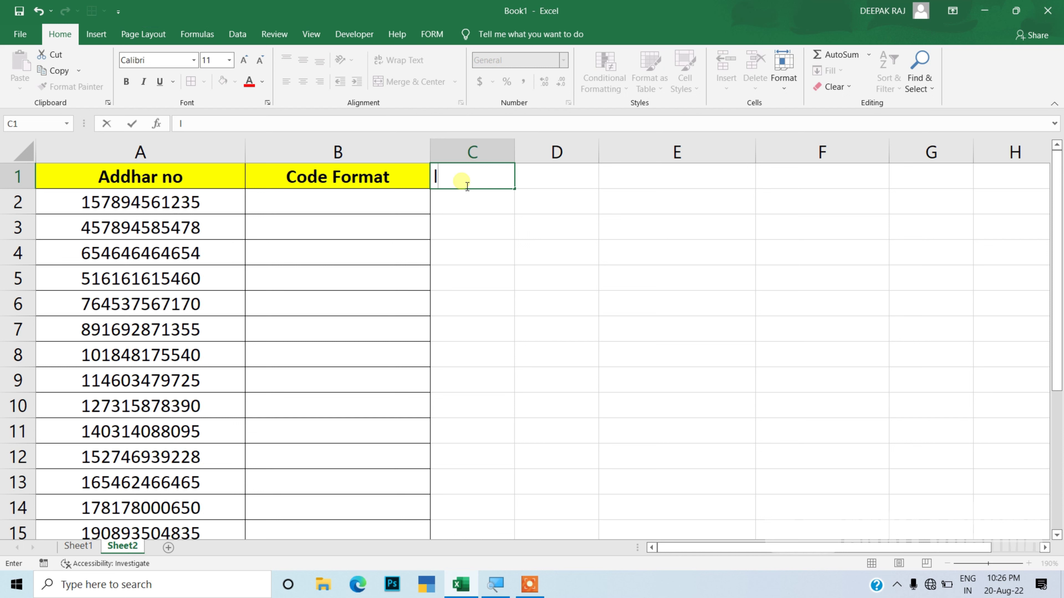
type("eft")
key("Tab")
key("Tab")
type("r")
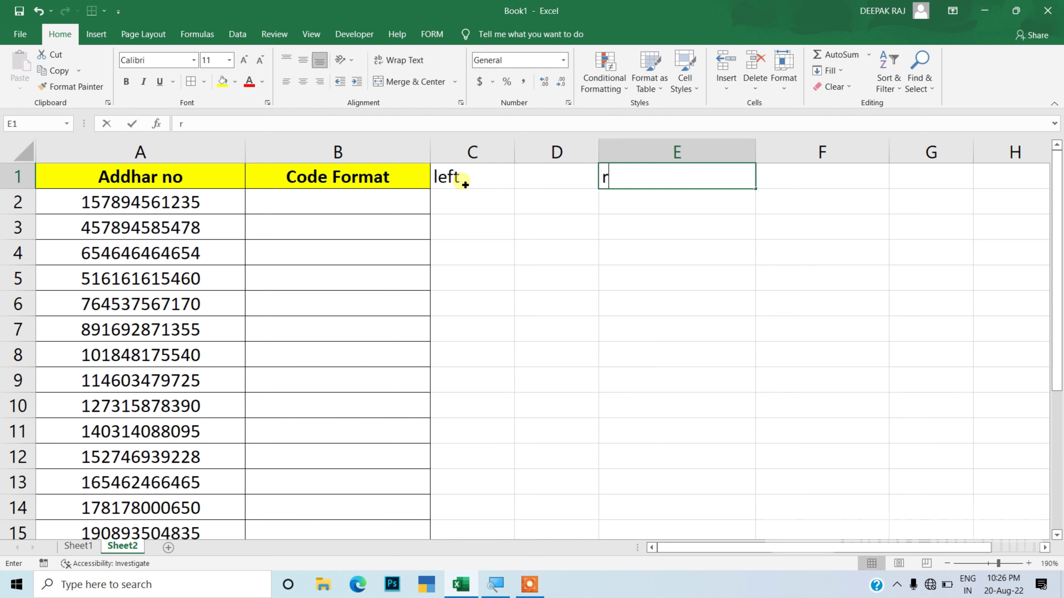
type("ight")
key("Return")
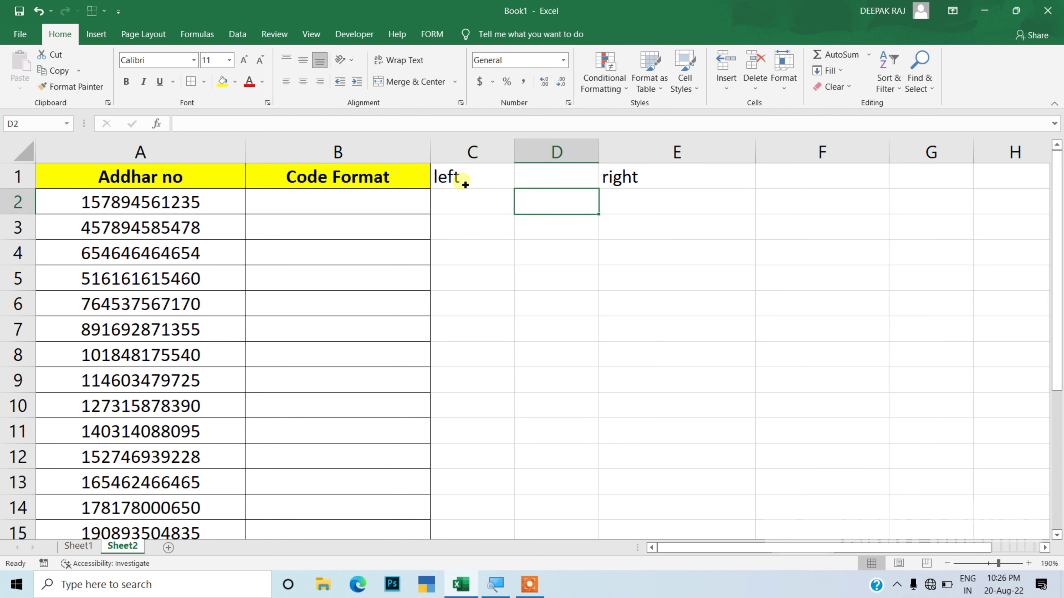
Enter =LEFT(A2,4) in C2, giving 1578
left_click(463, 207)
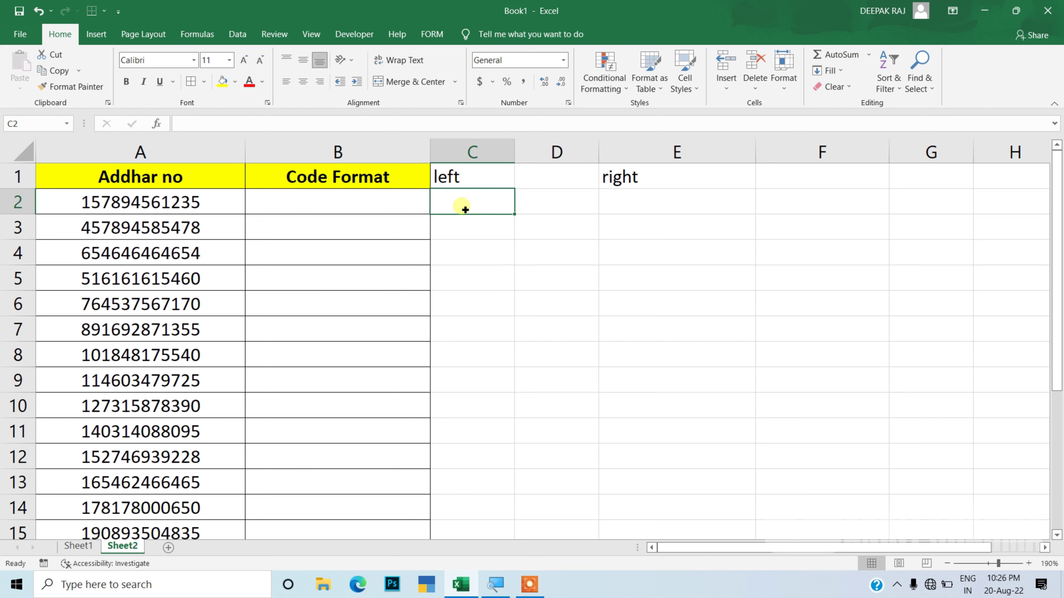
type("=")
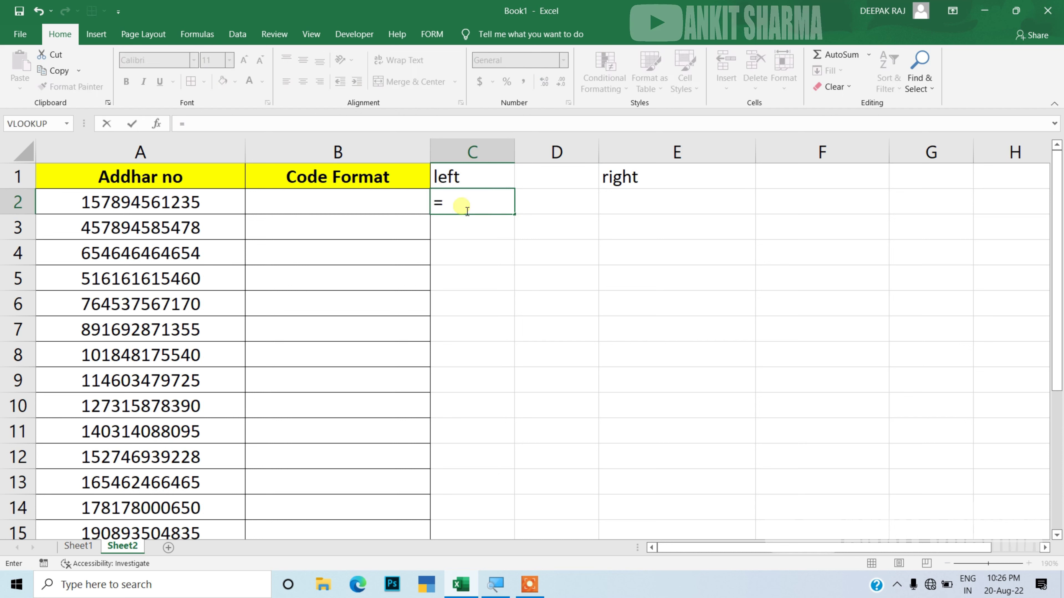
type("le")
key("Tab")
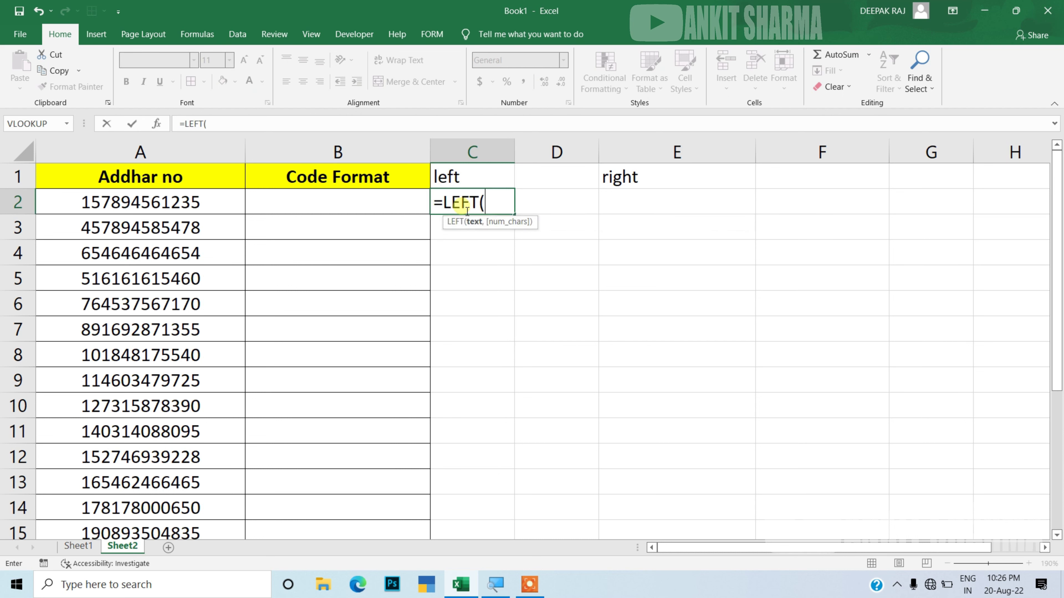
key("Left")
key("Left")
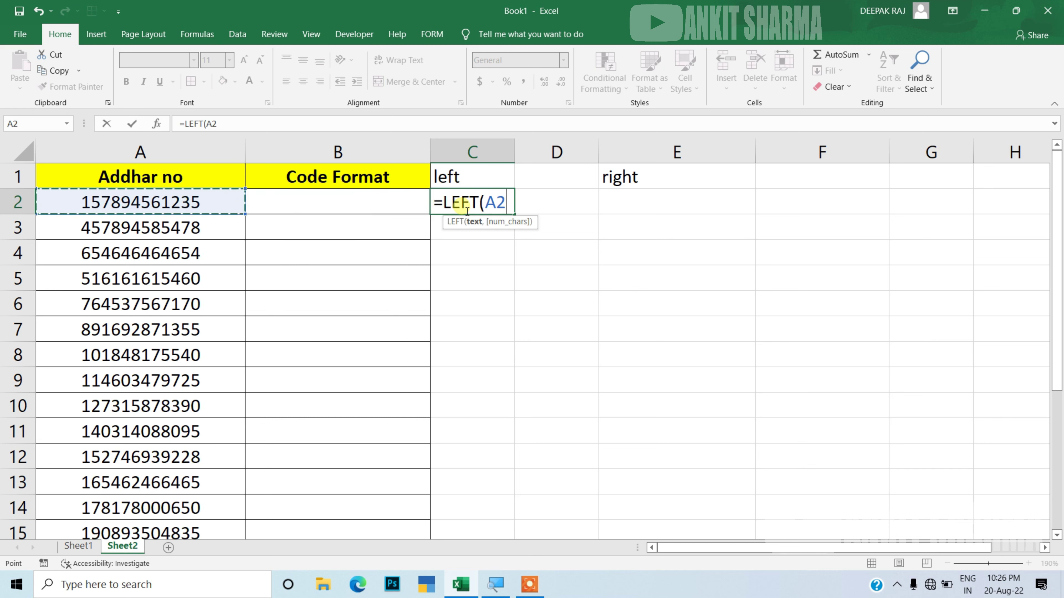
type(",")
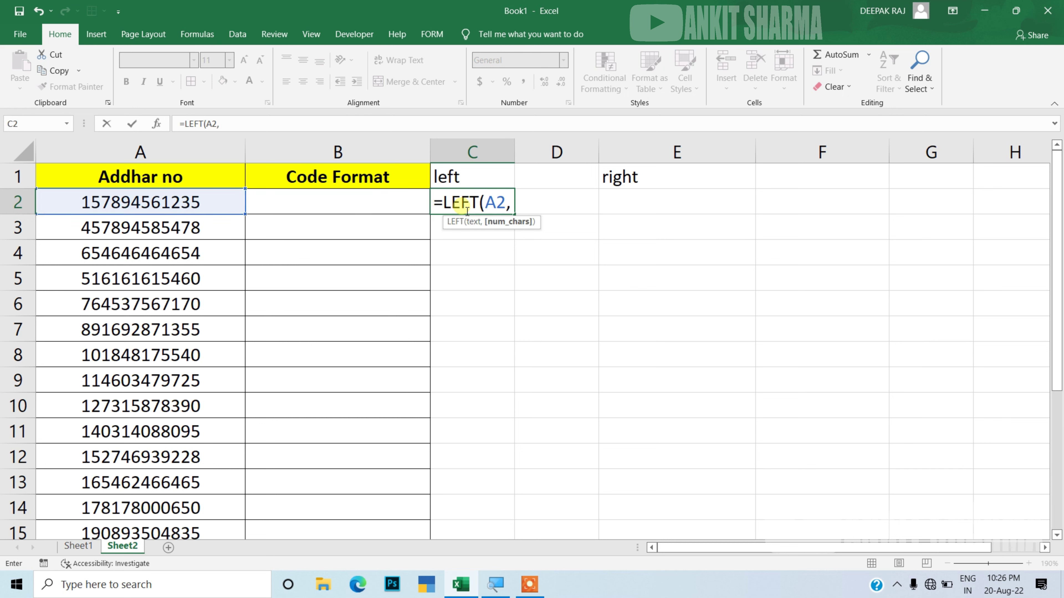
type("4)")
key("Return")
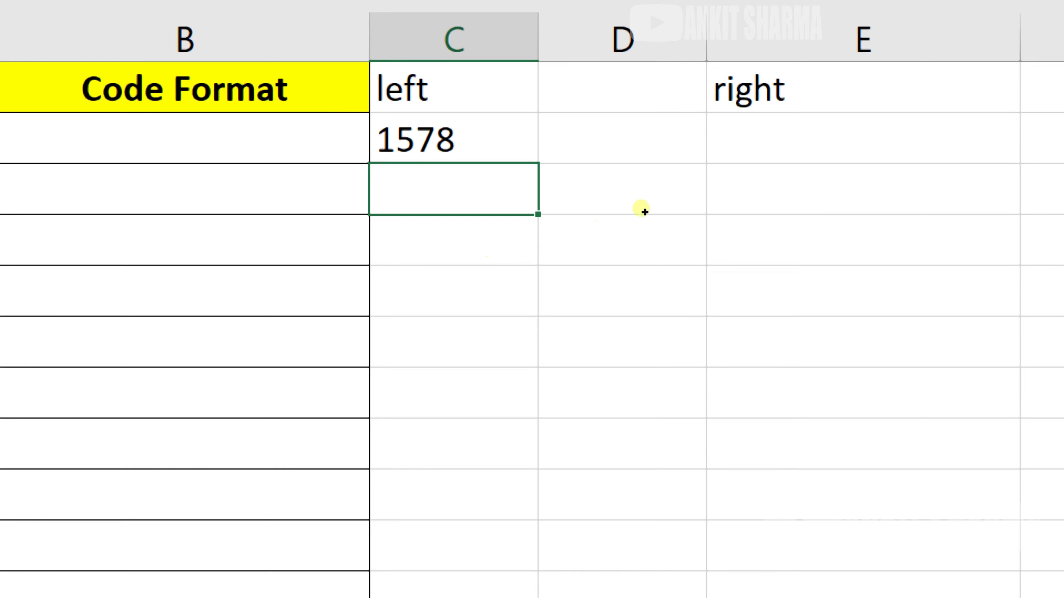
Enter =RIGHT(A2,4) in E2, giving 1235
key("Up")
key("Right")
key("Right")
type("=")
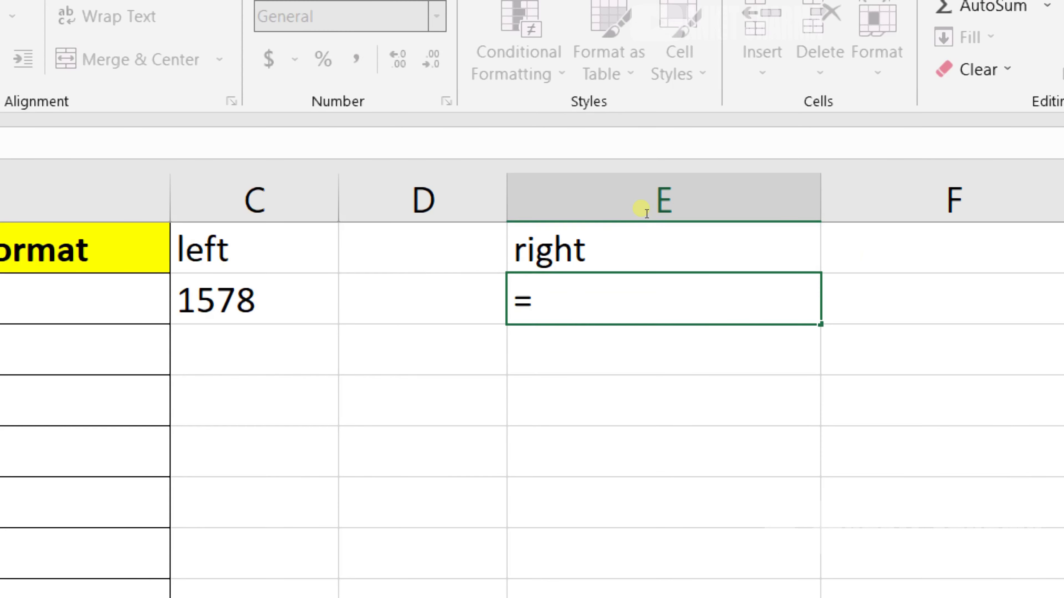
type("ri")
key("Tab")
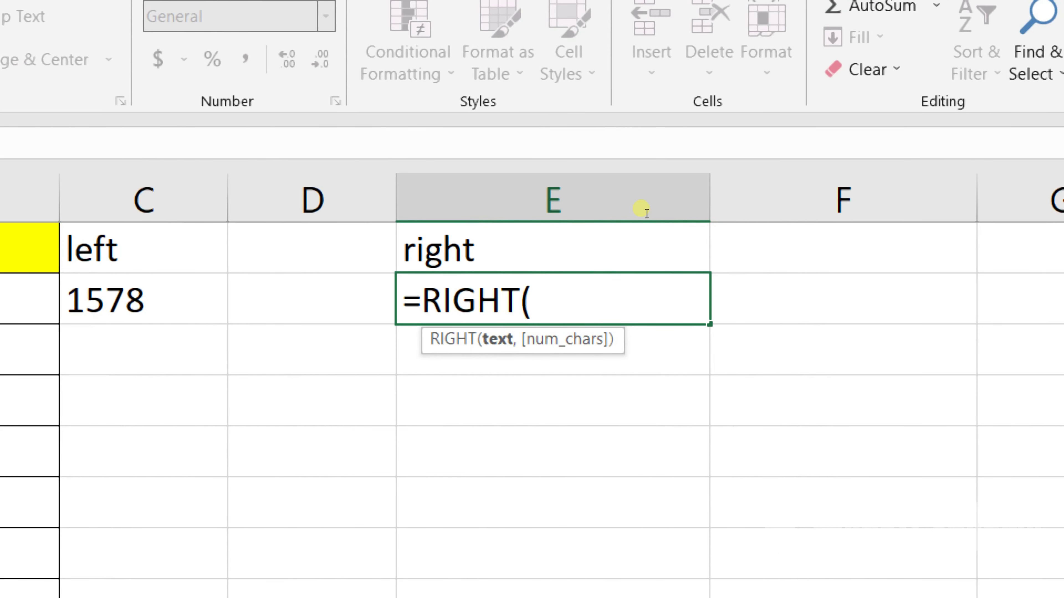
key("Left")
key("Left")
key("Left")
key("Left")
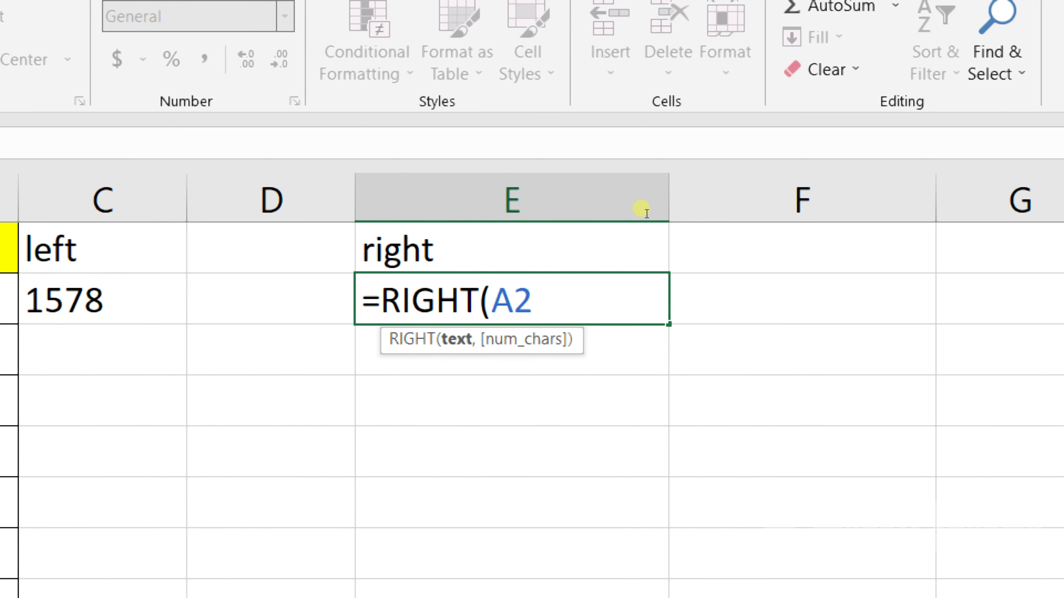
type(",")
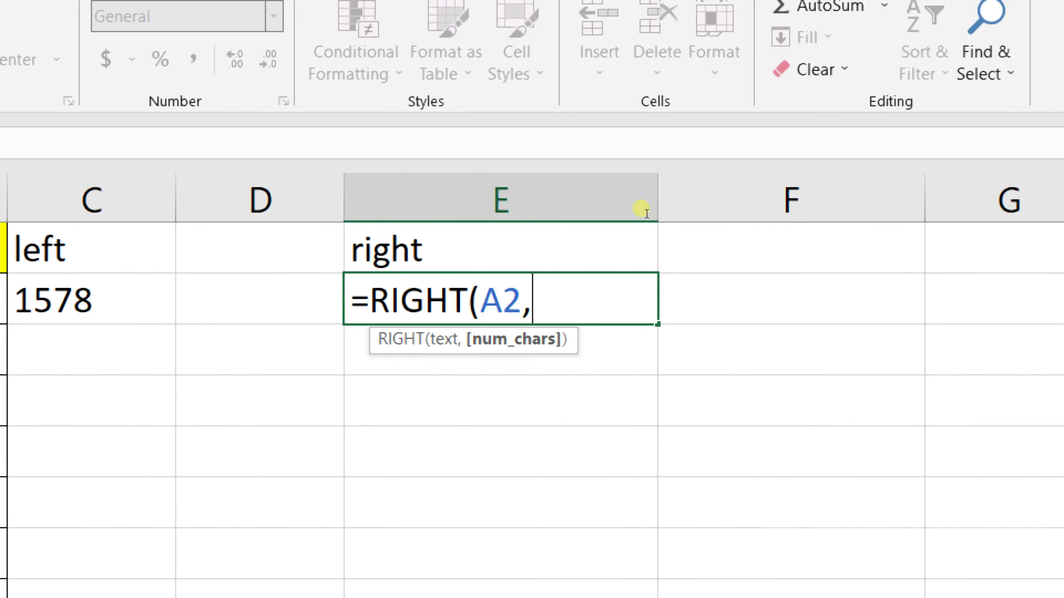
type("4")
key("Return")
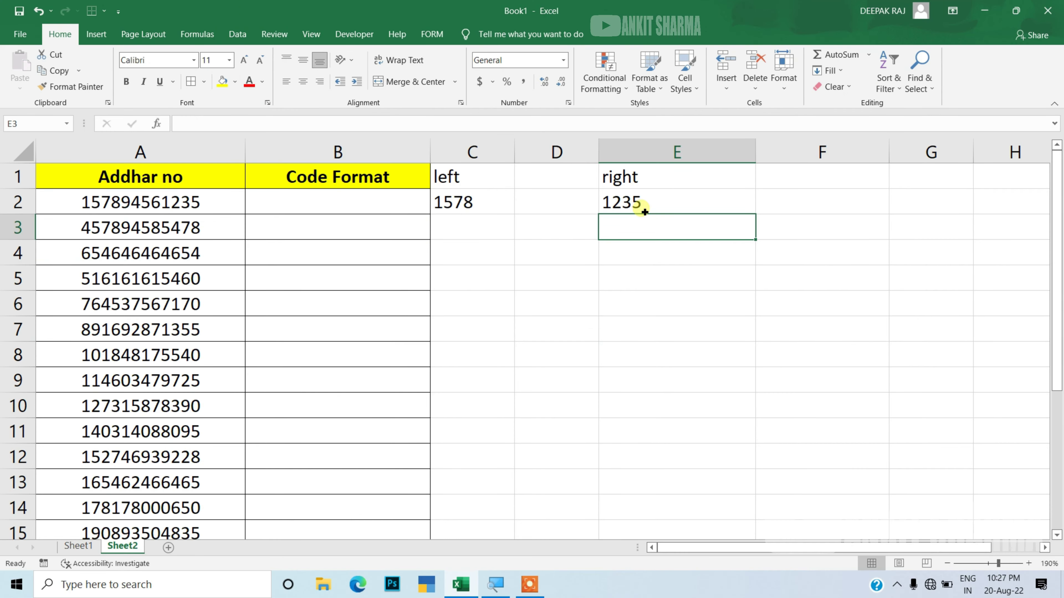
Add a 'mid' heading with #### in D2 and concatenate C2:E2 in F2 as 1578####1235
left_click(570, 205)
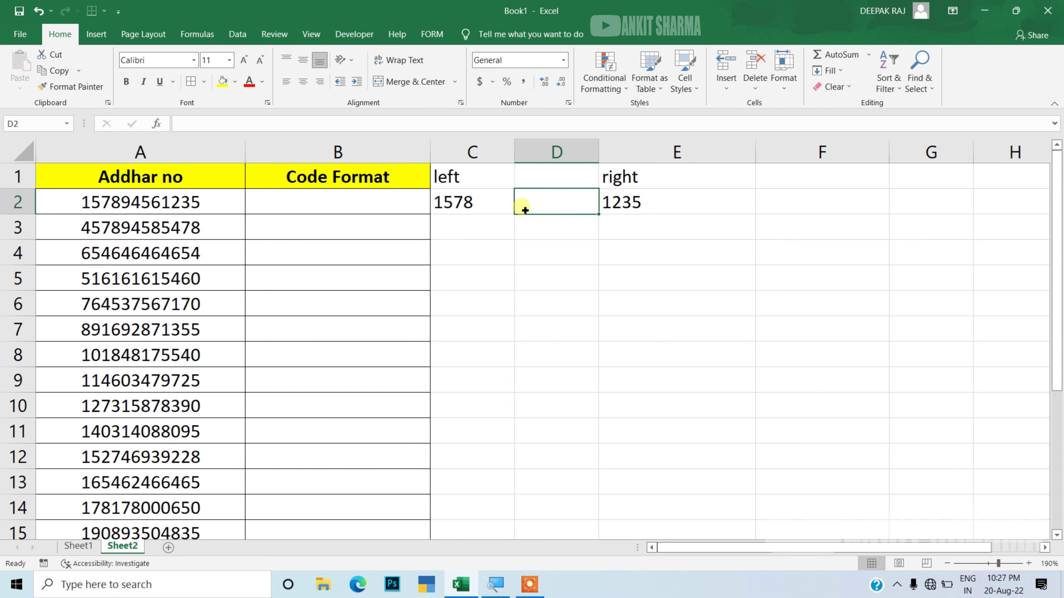
left_click(538, 185)
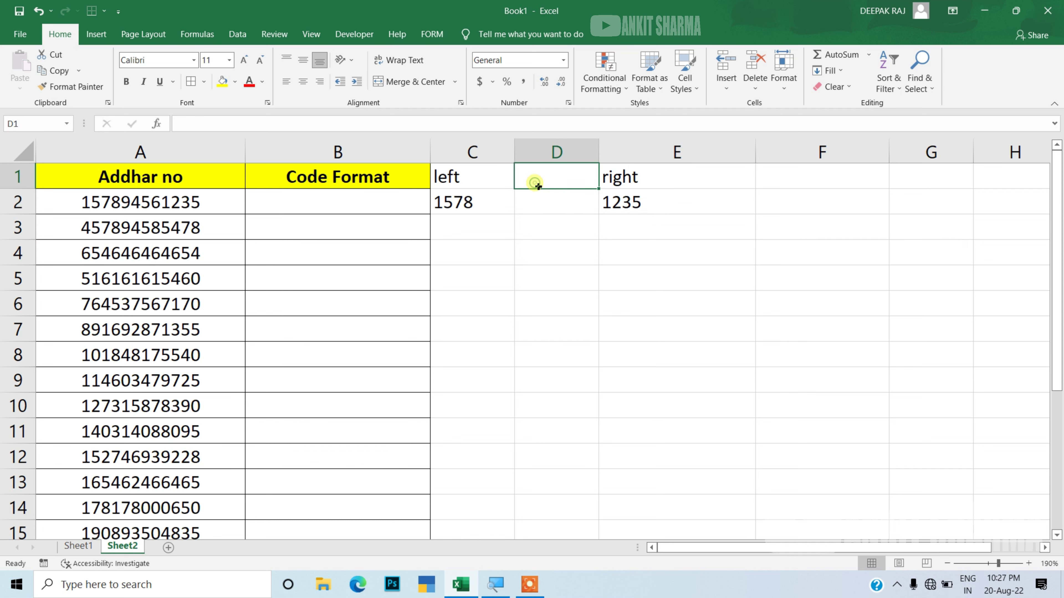
type("mid")
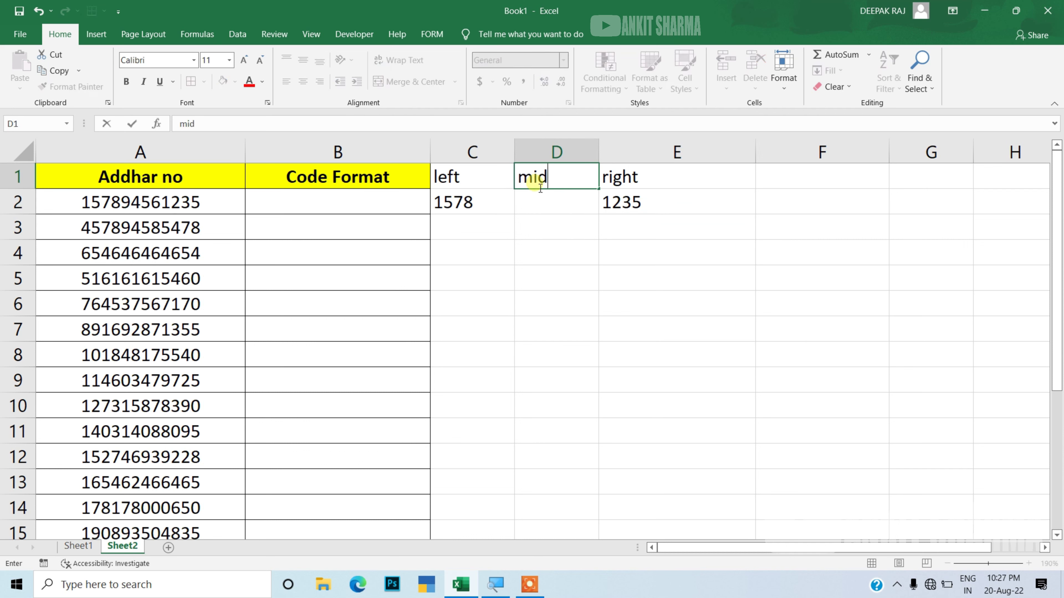
key("Return")
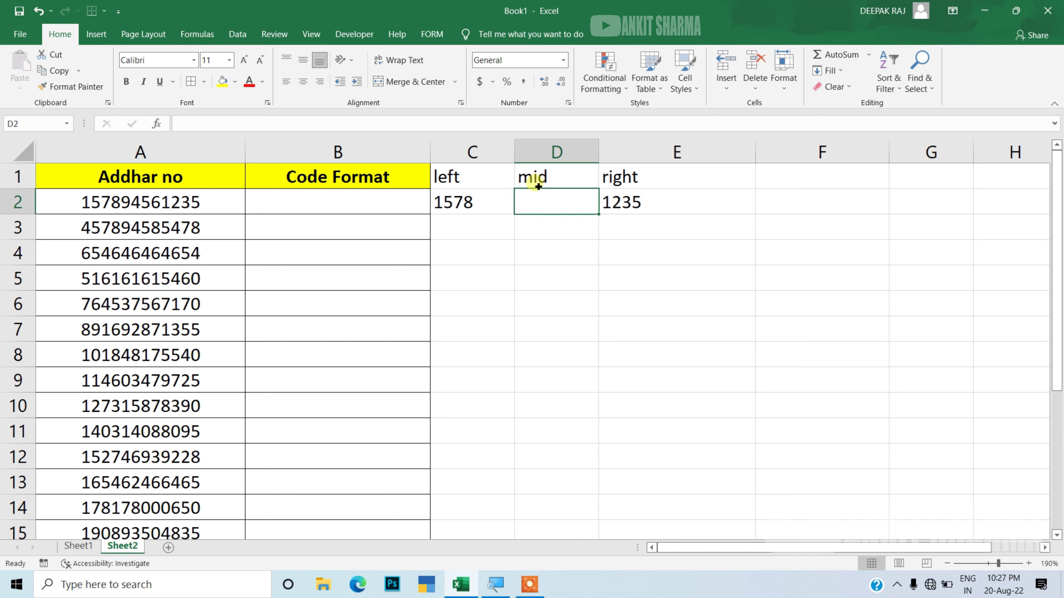
type("####")
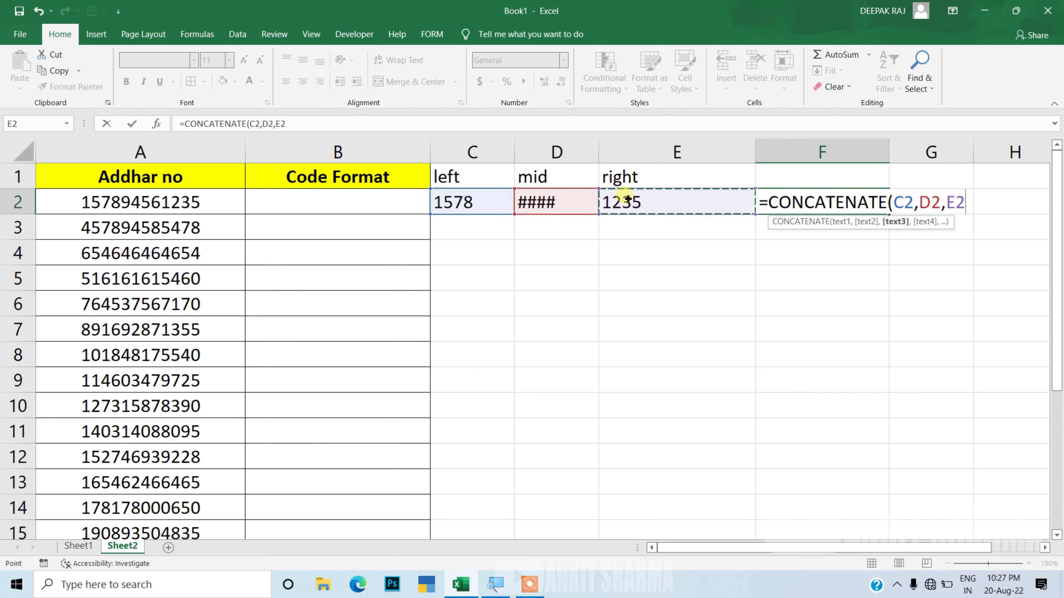
key("Return")
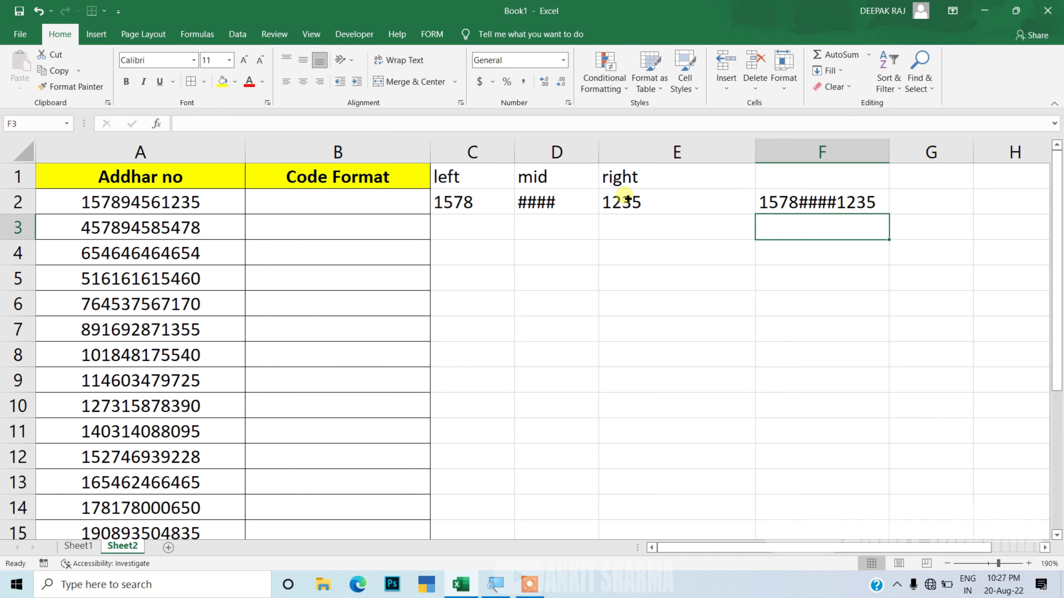
Fill the C2:F2 helper formulas down all rows, then select and clear columns C through F
left_click(839, 201)
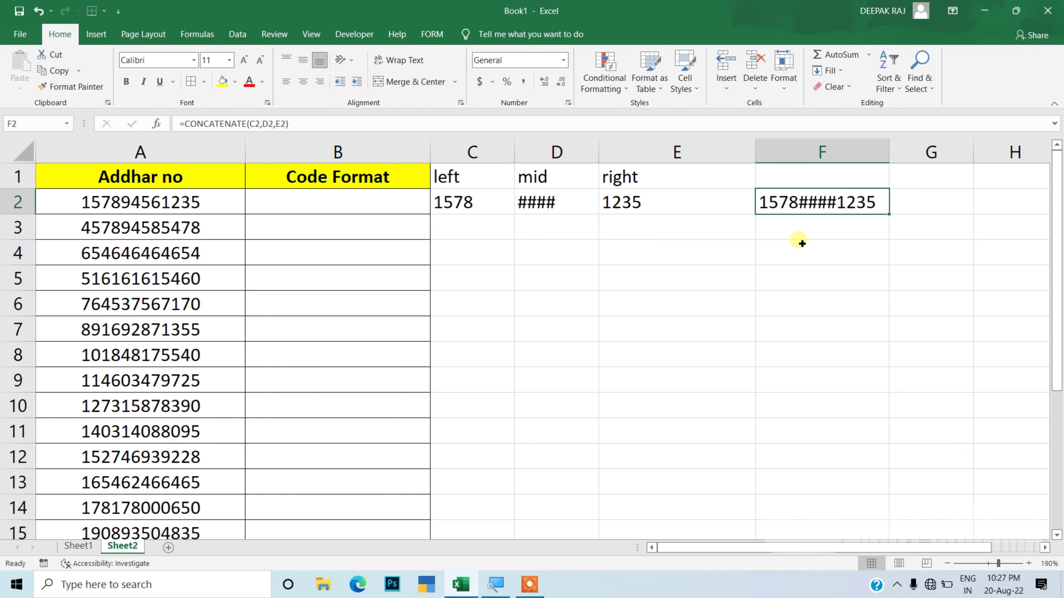
left_click_drag(482, 203, 884, 205)
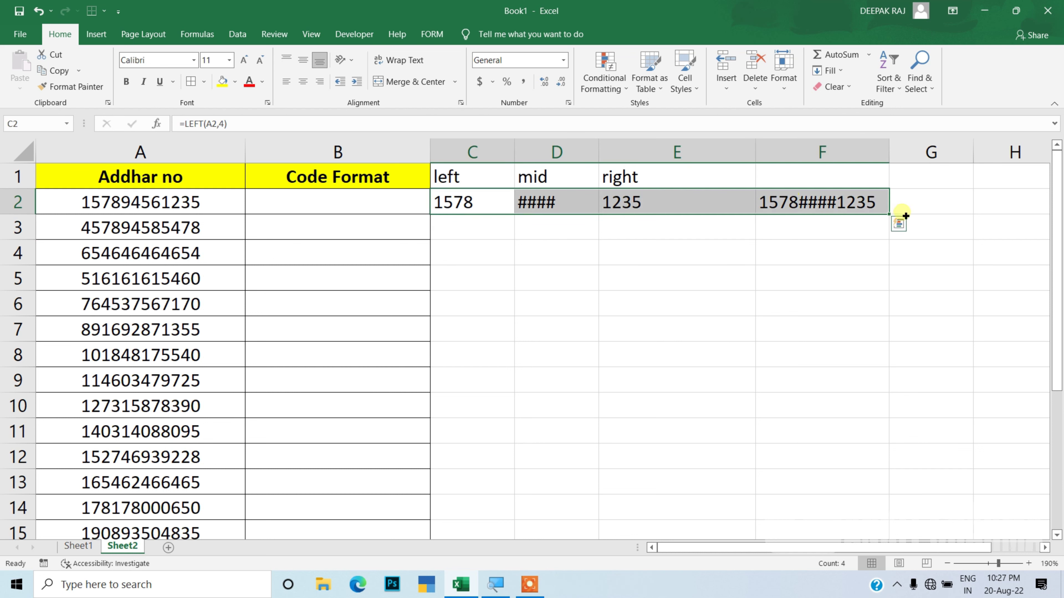
double_click(889, 215)
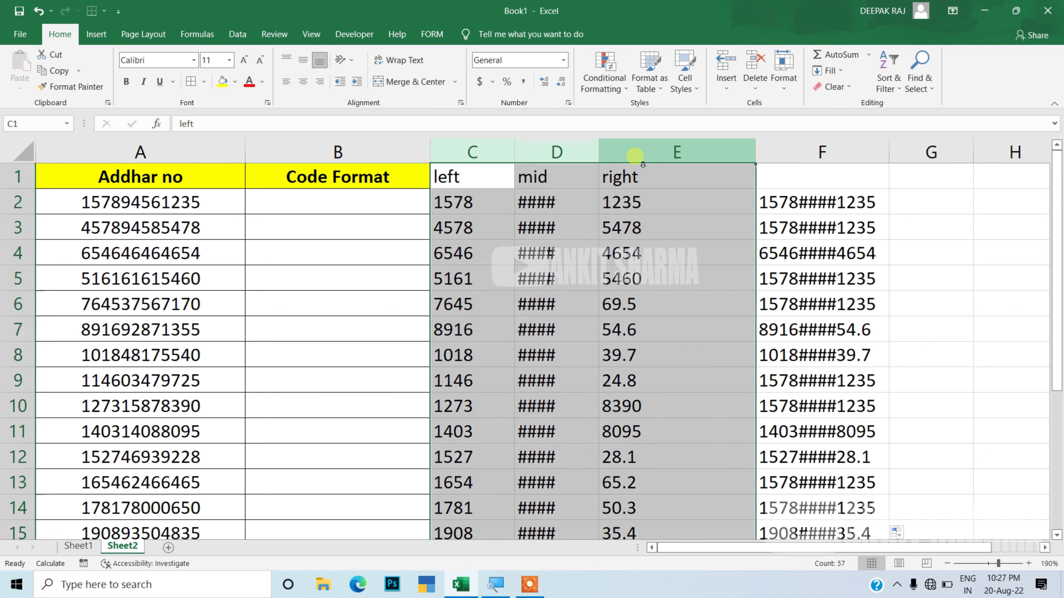
left_click(541, 220)
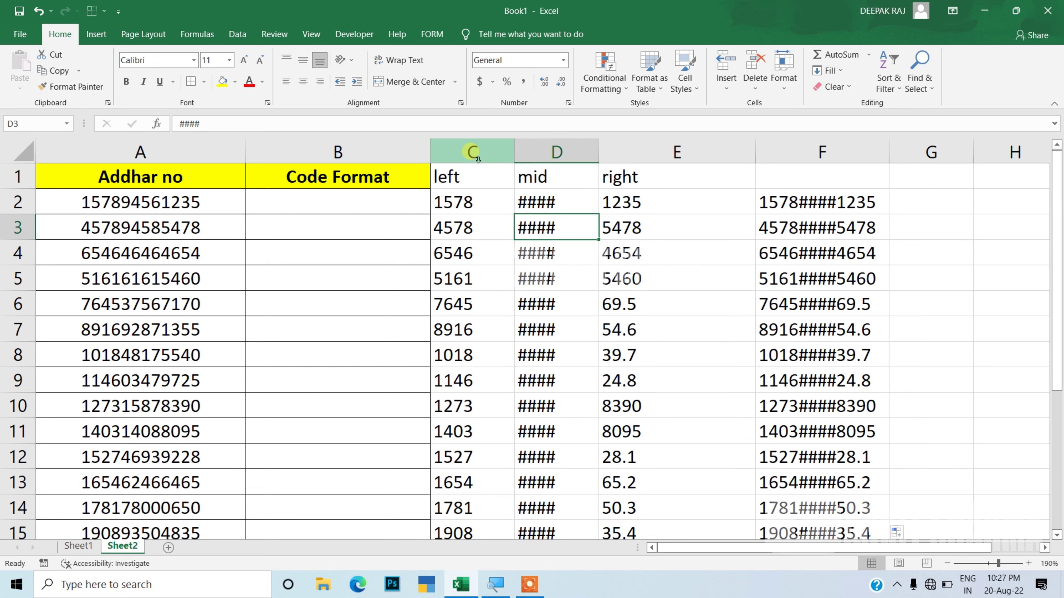
mouse_move(473, 153)
left_mouse_down()
mouse_move(682, 138)
mouse_move(817, 155)
left_mouse_up()
Clear columns C–F and enter =CONCATENATE(LEFT(A2,4),"####",RIGHT(A2,4)) in B2, showing 1578####1235
key("Delete")
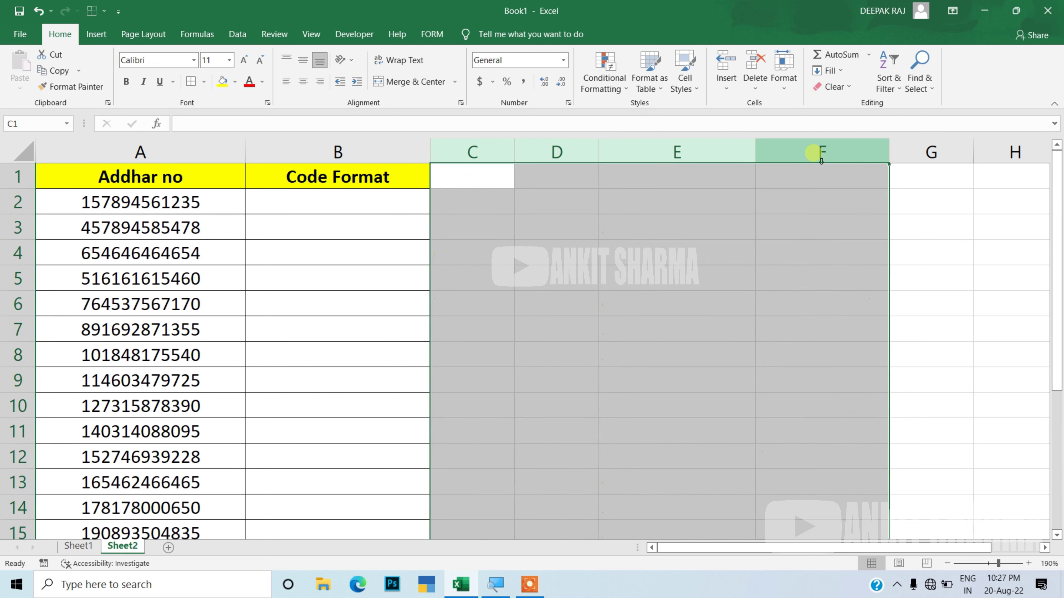
left_click(396, 204)
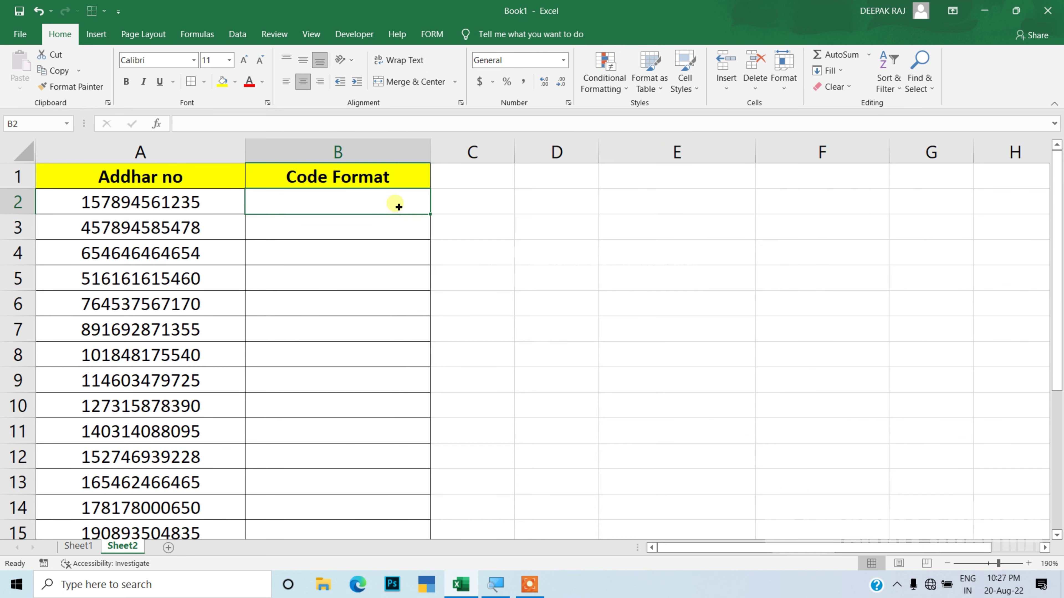
type("=")
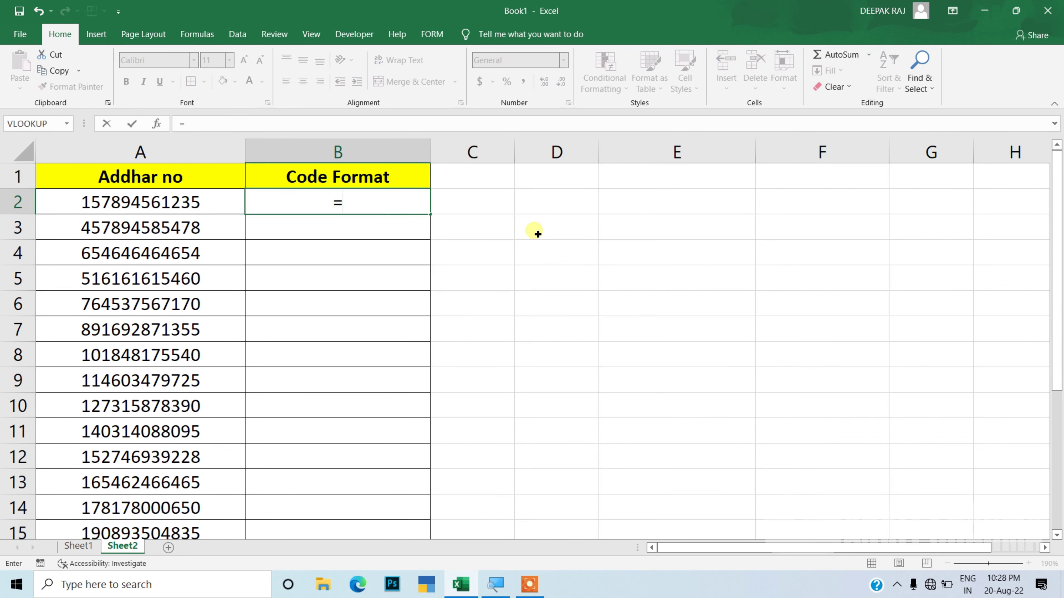
type("con")
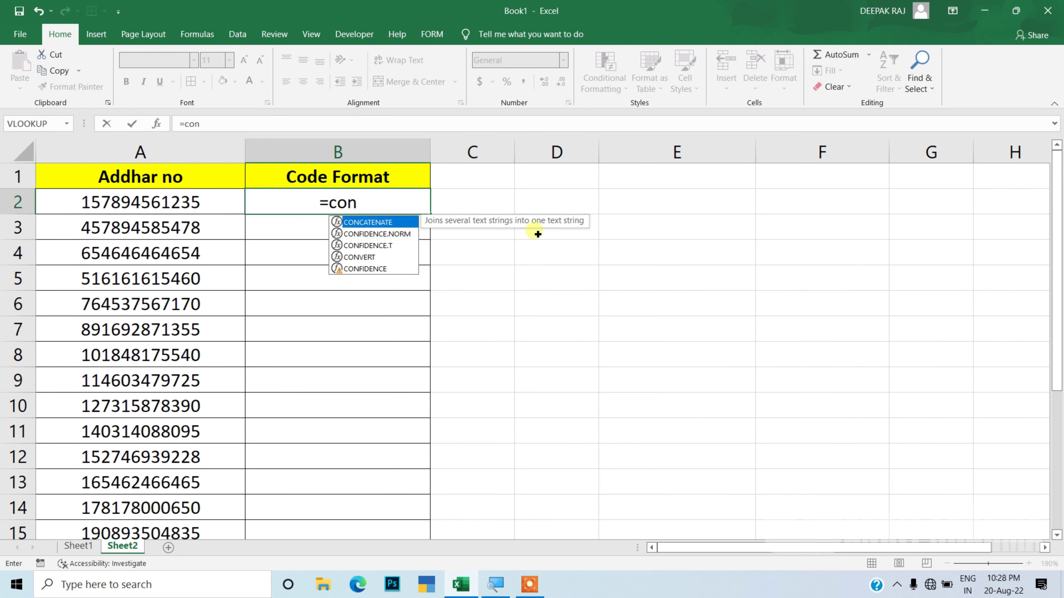
key("Tab")
type("l")
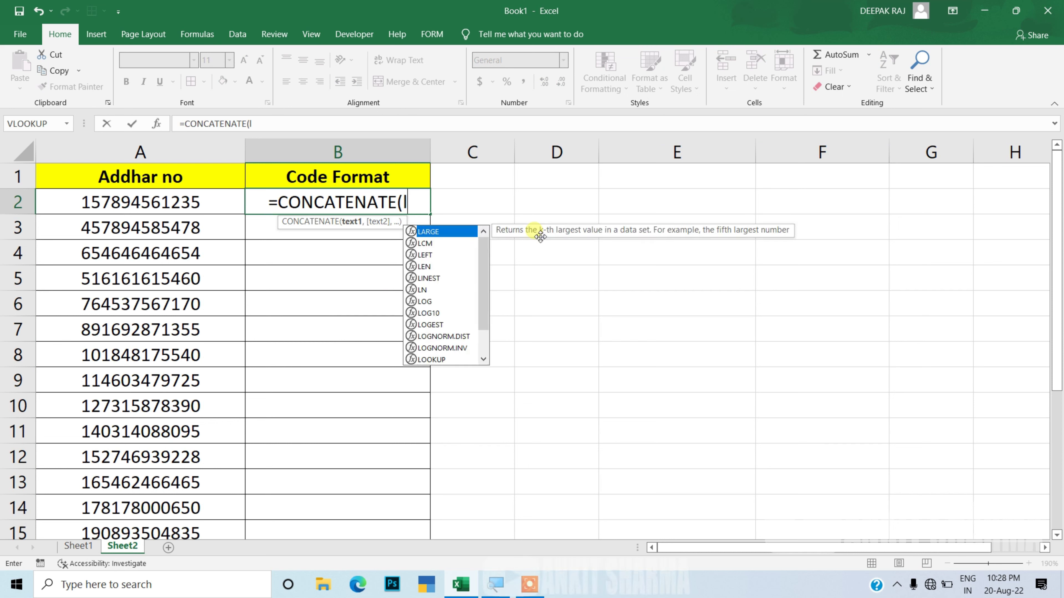
type("e")
key("Tab")
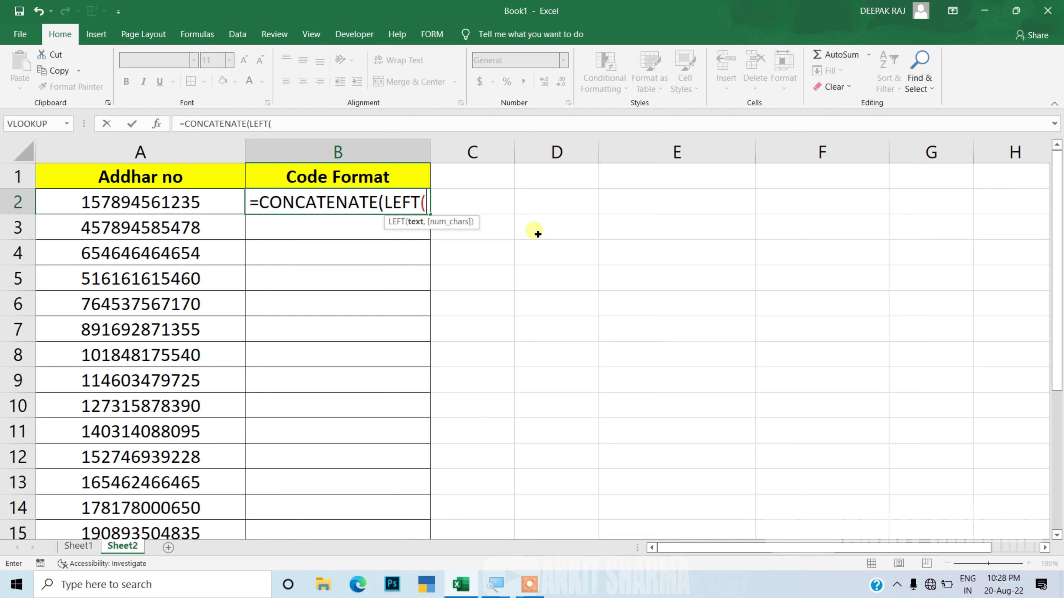
key("Left")
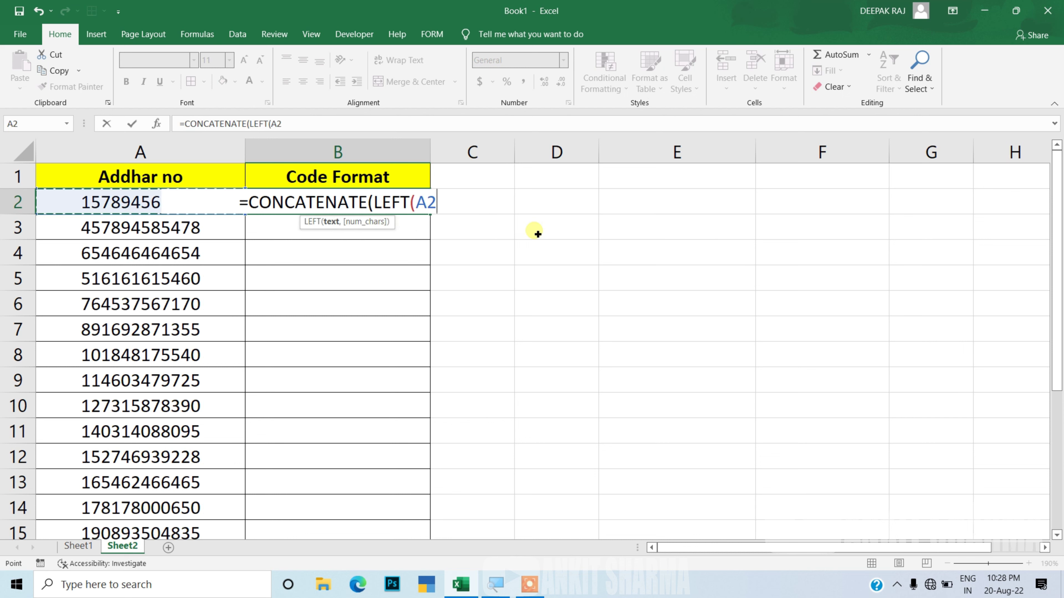
type(",")
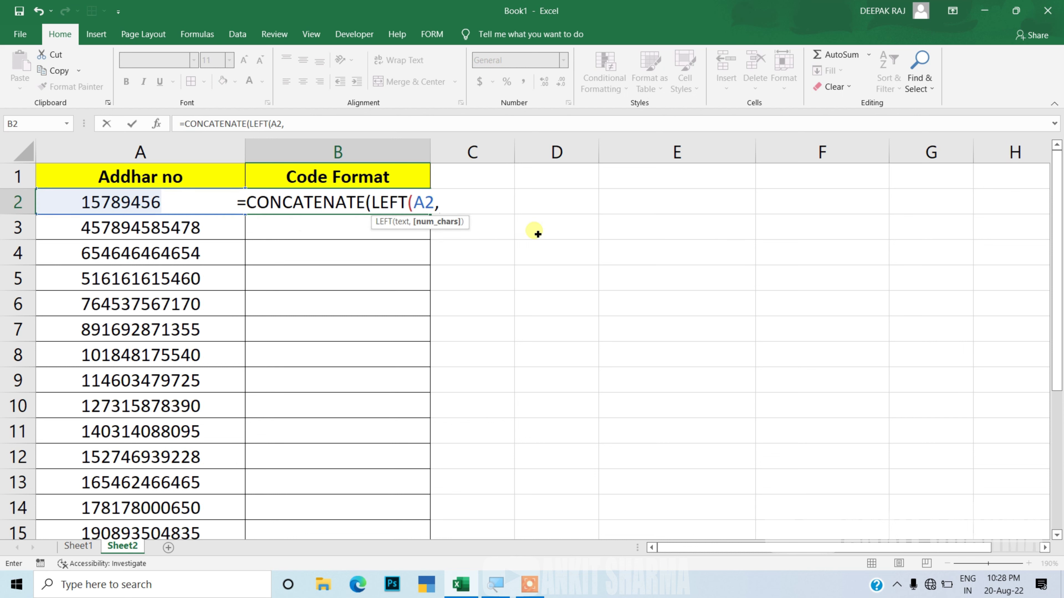
type("4")
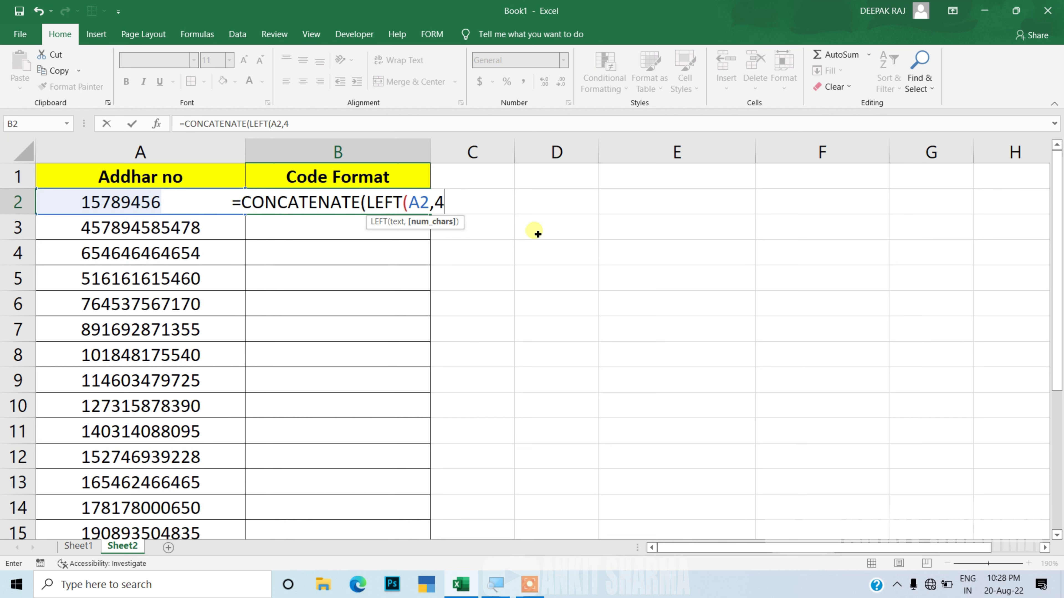
type("),")
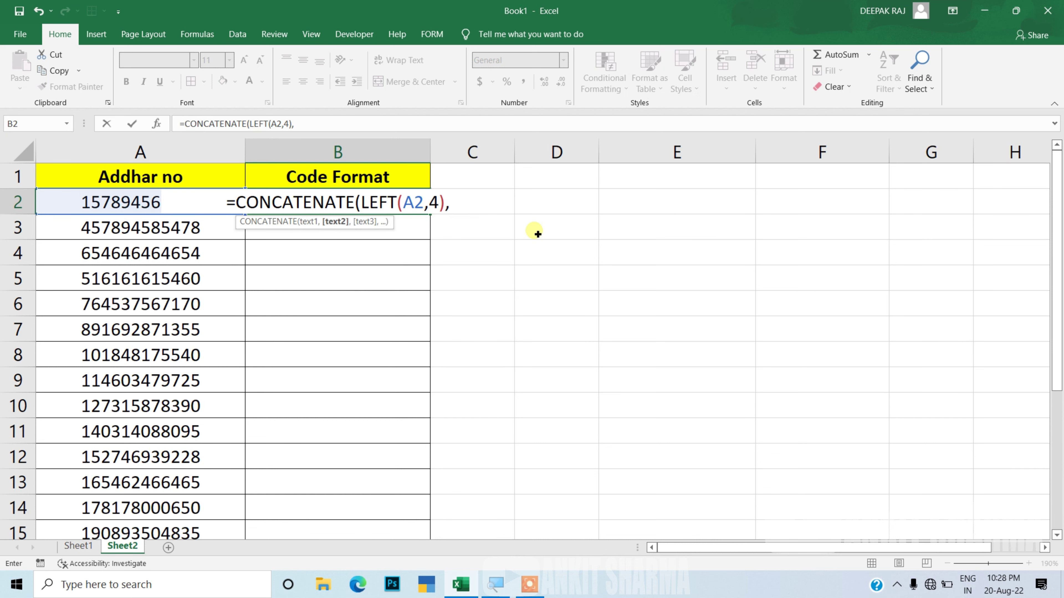
type("\"")
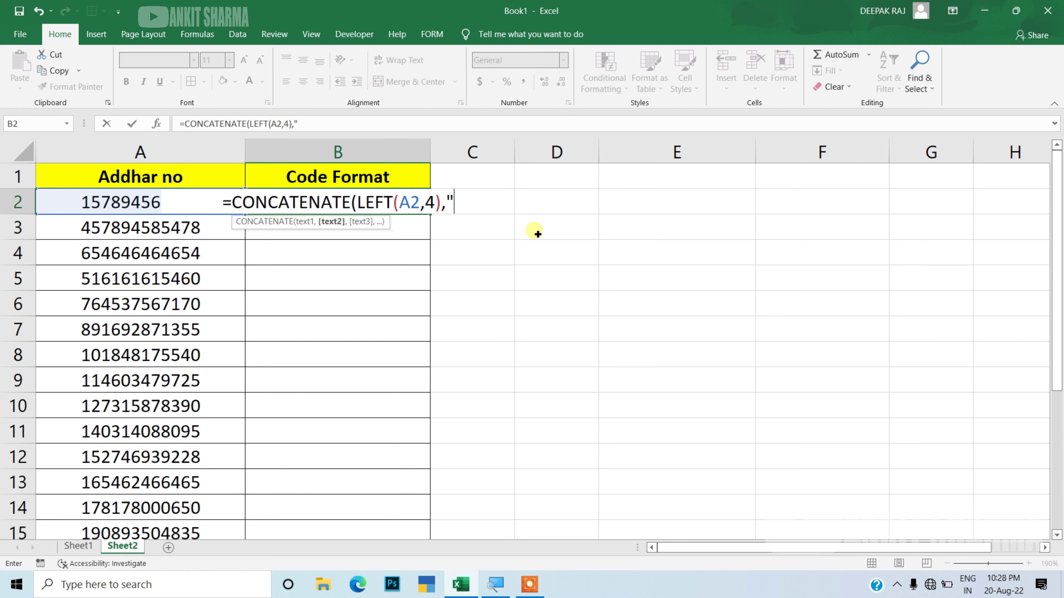
type("####\",RIGHT(A2,")
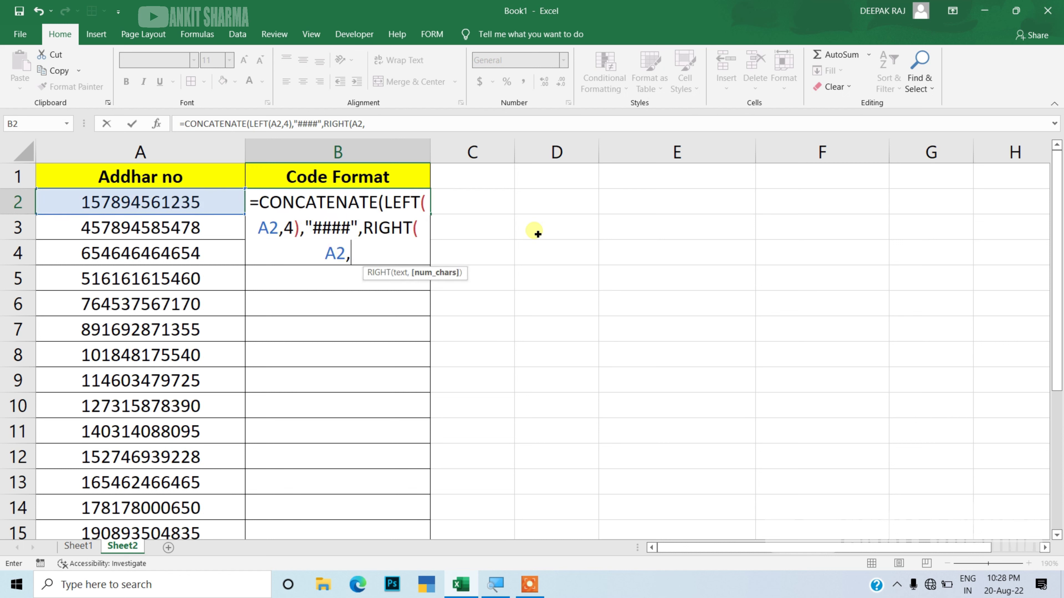
type("4")
type(")")
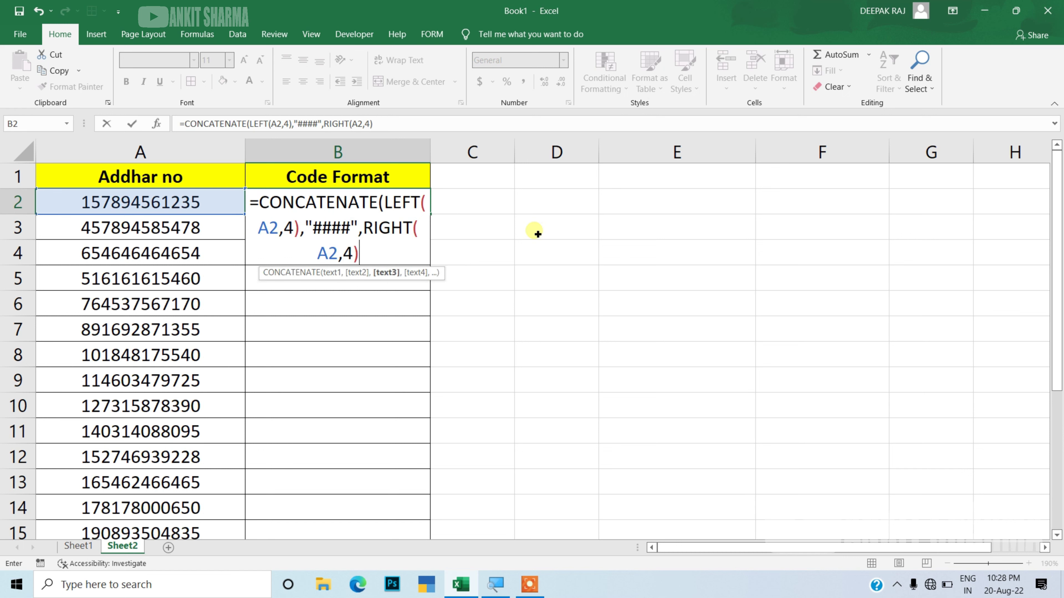
type(")")
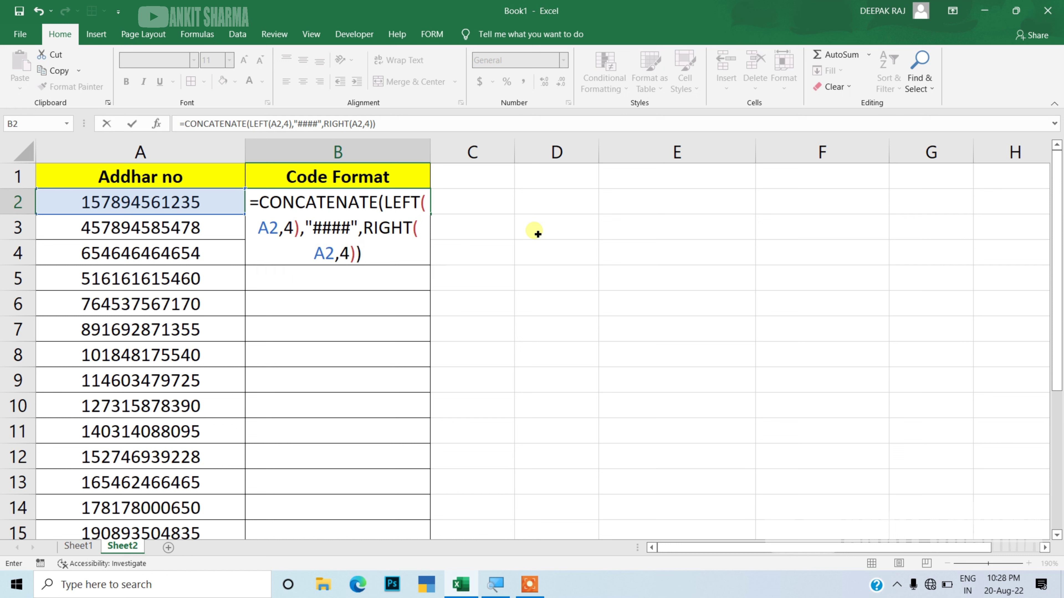
left_click(374, 258)
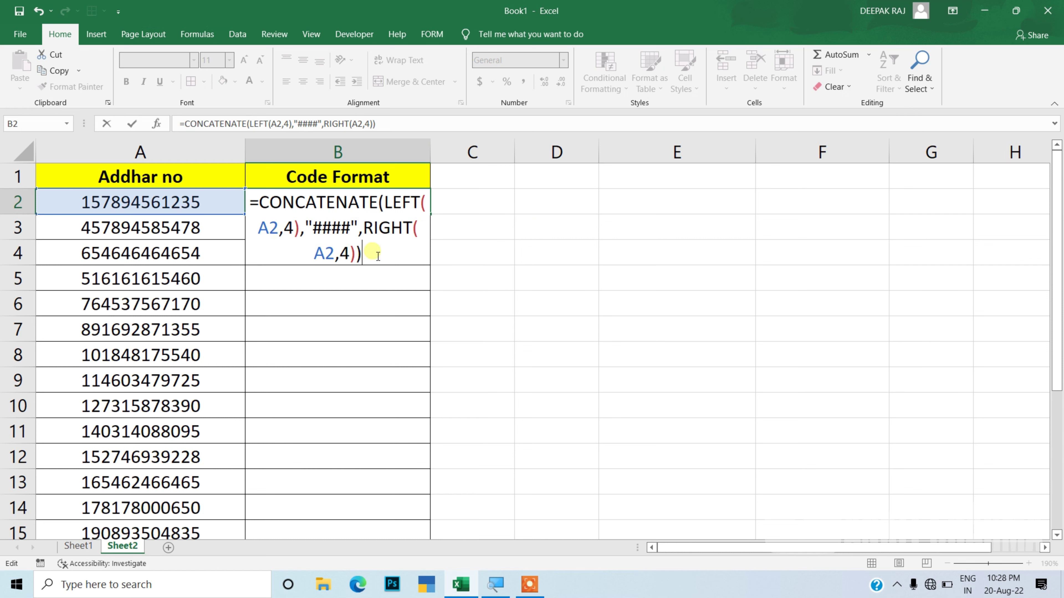
key("Return")
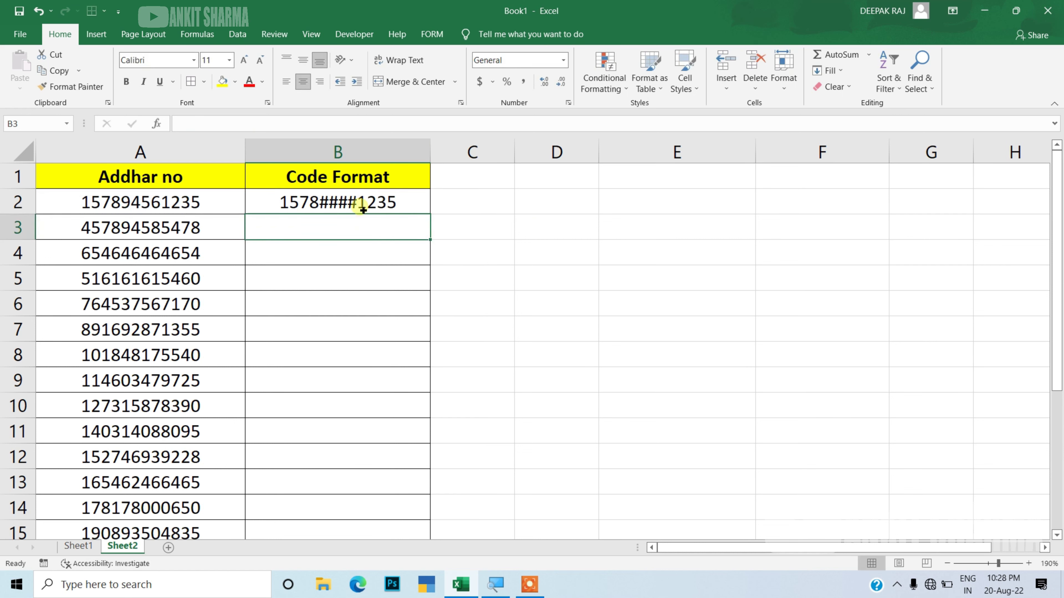
Reconfirm the B2 masking formula and fill it down the Code Format column
left_click(359, 206)
double_click(359, 205)
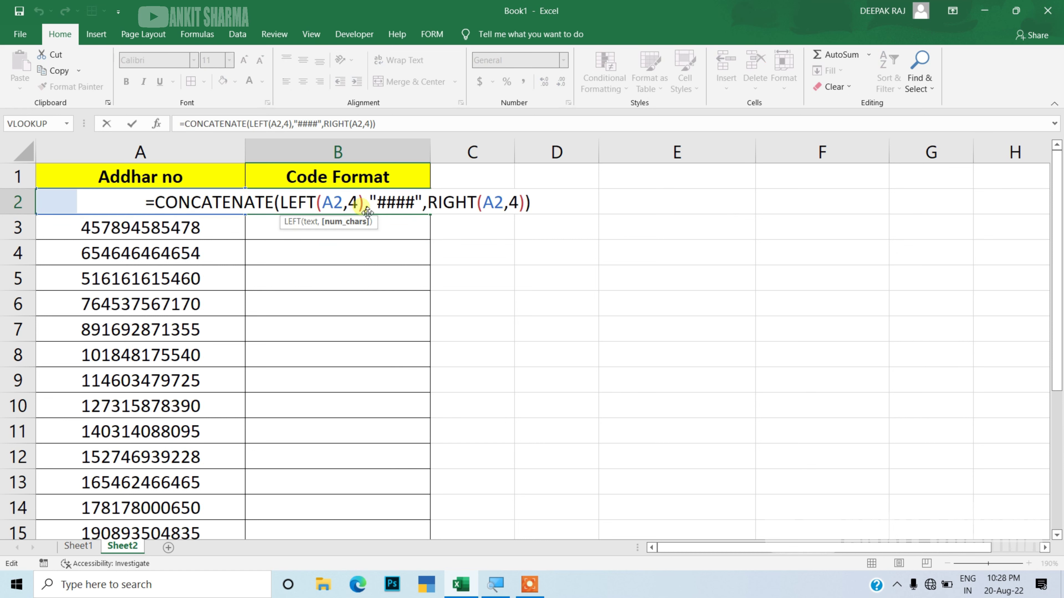
key("Return")
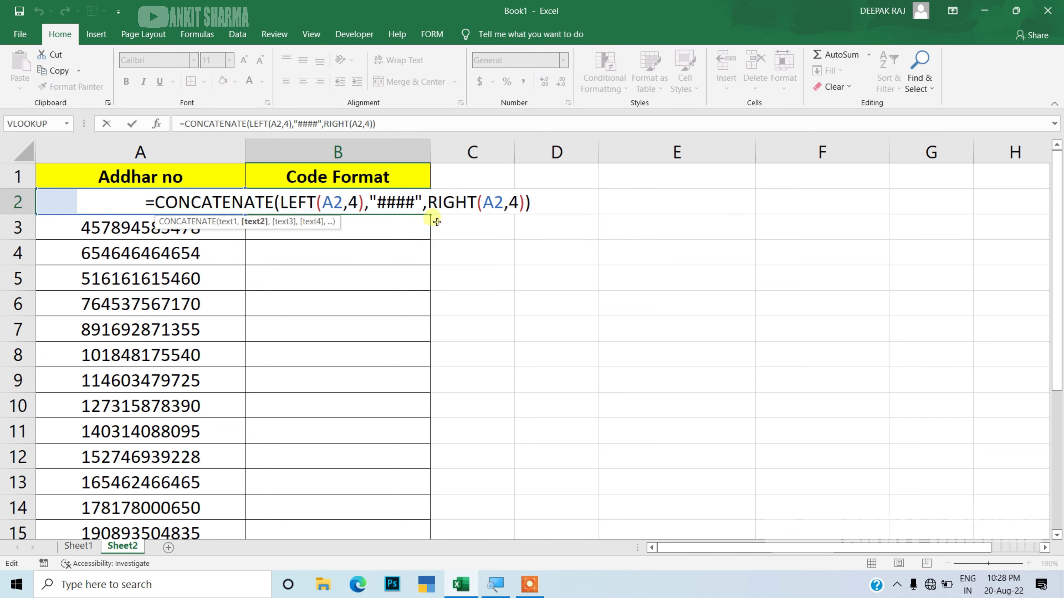
left_click(421, 252)
left_click(421, 208)
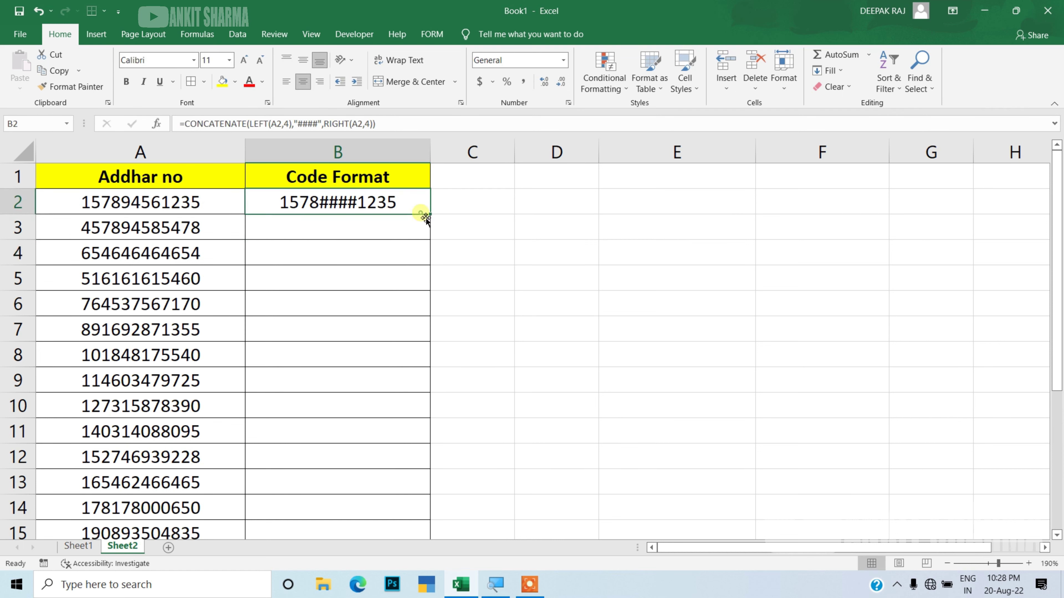
double_click(431, 215)
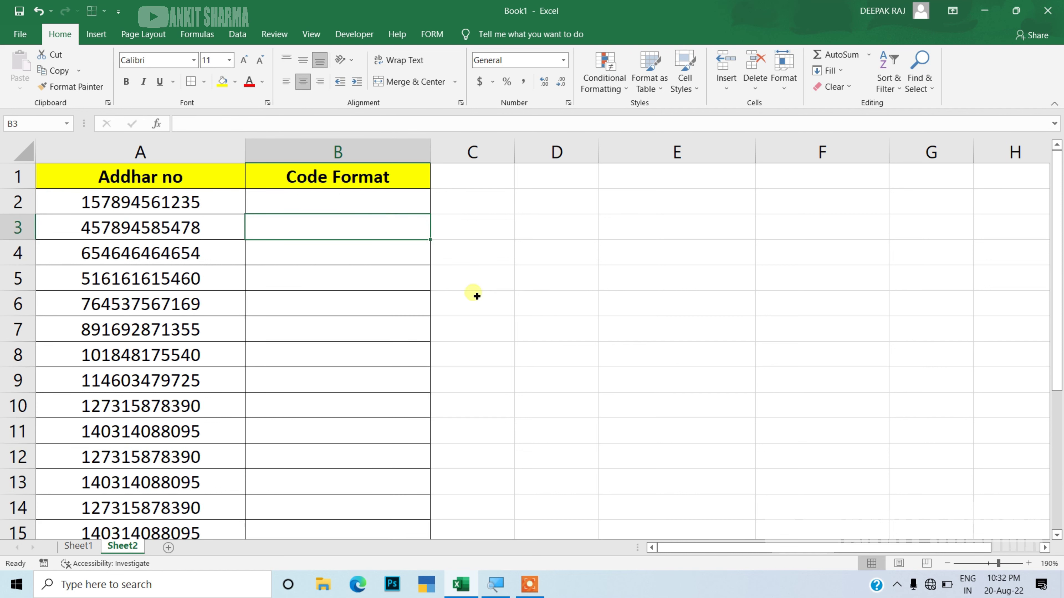
Rewrite B2 as =LEFT(A2,4)&"****"&RIGHT(A2,4) to show 1578****1235
left_click(379, 210)
type("=")
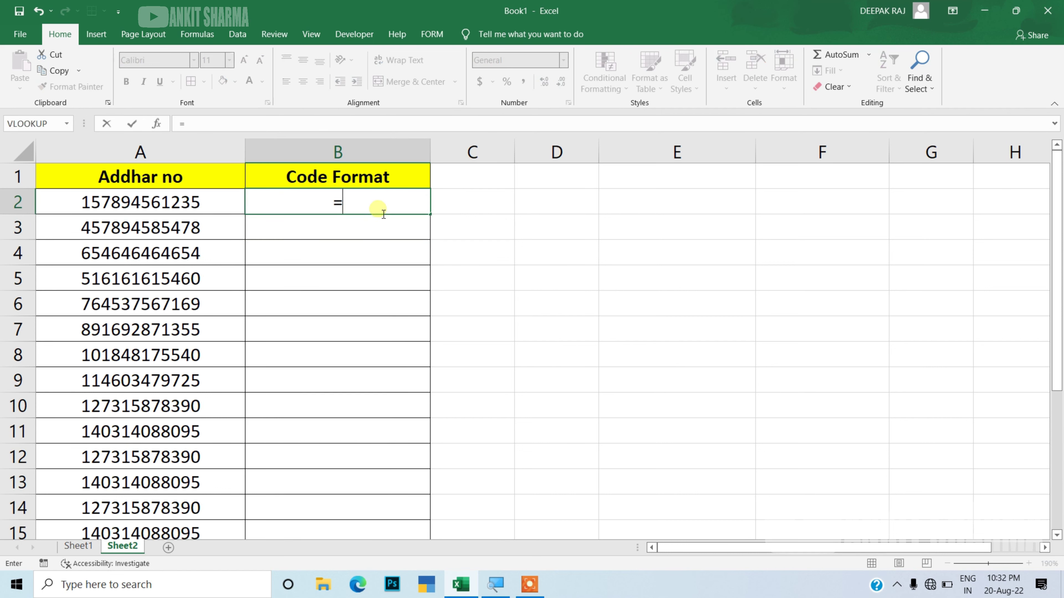
type("lef")
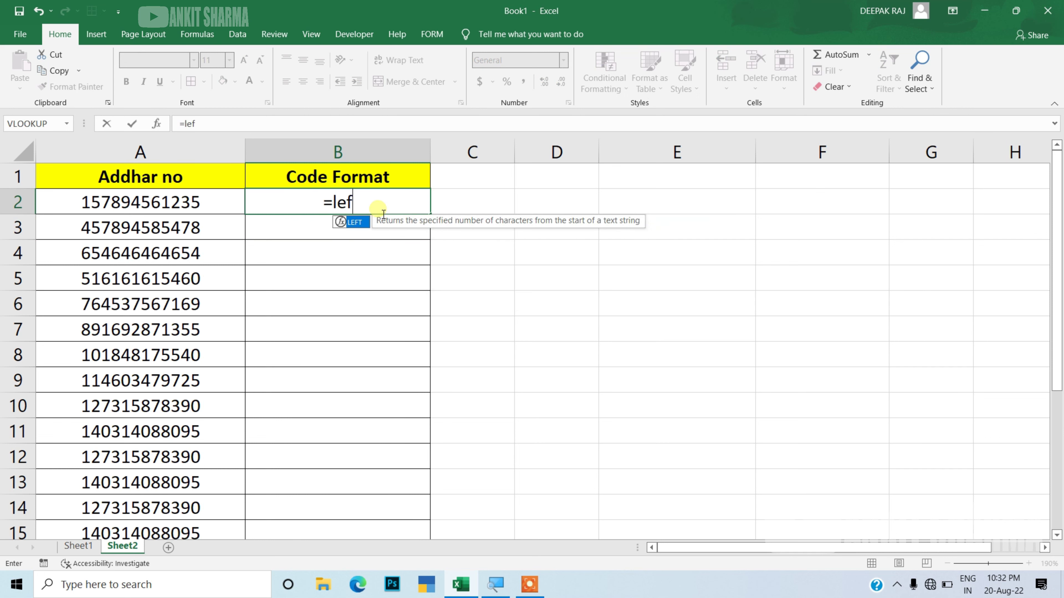
key("Tab")
key("Left")
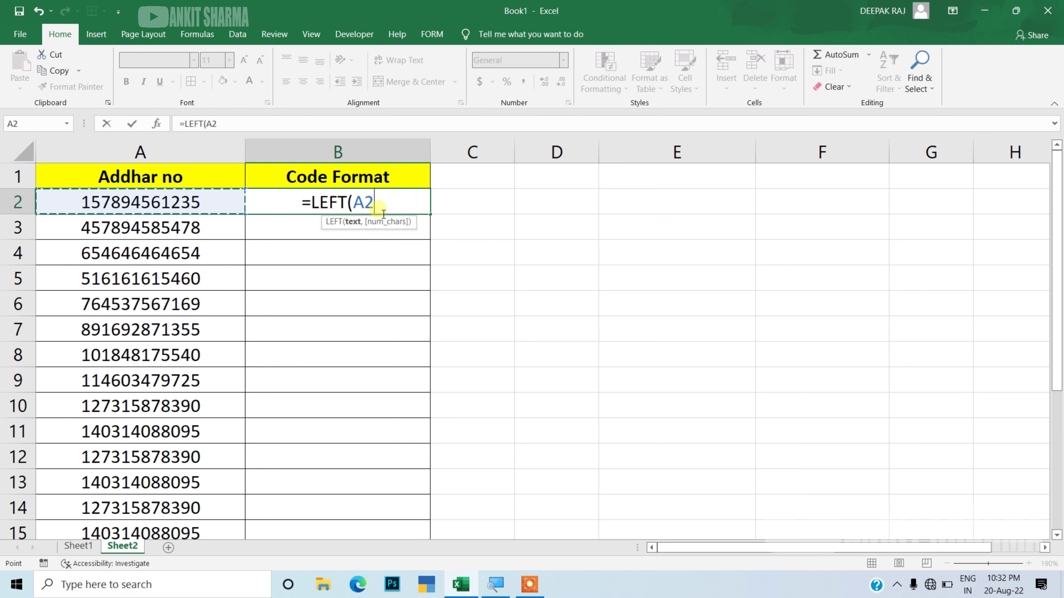
type(",")
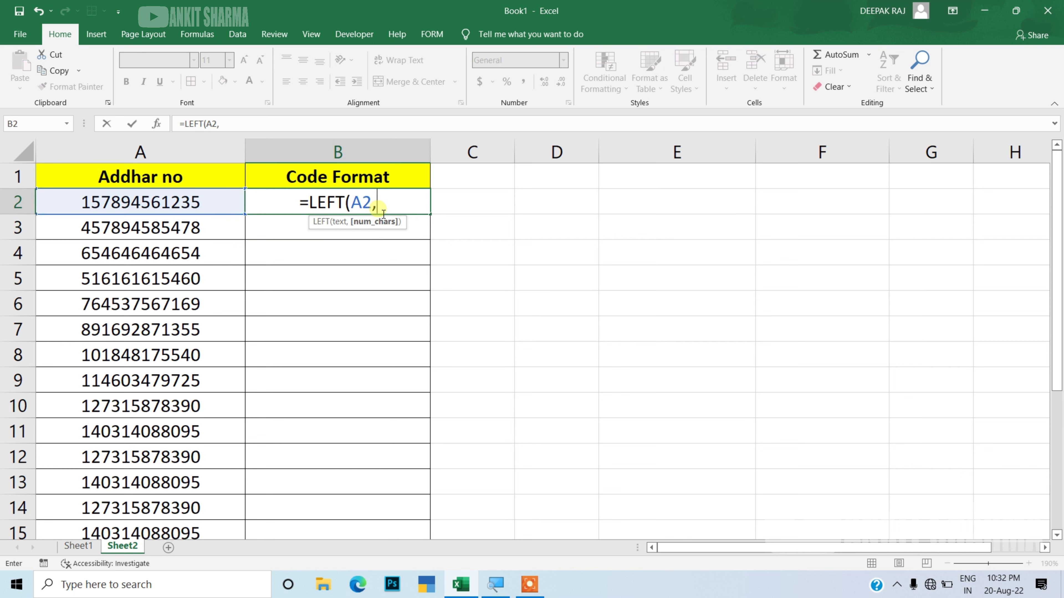
type("4")
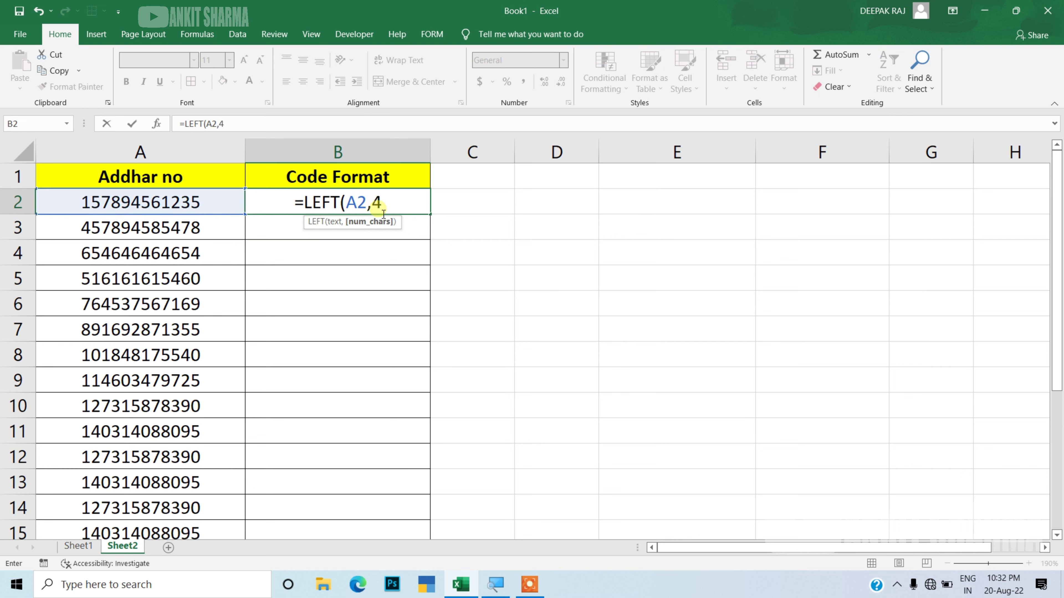
type(")")
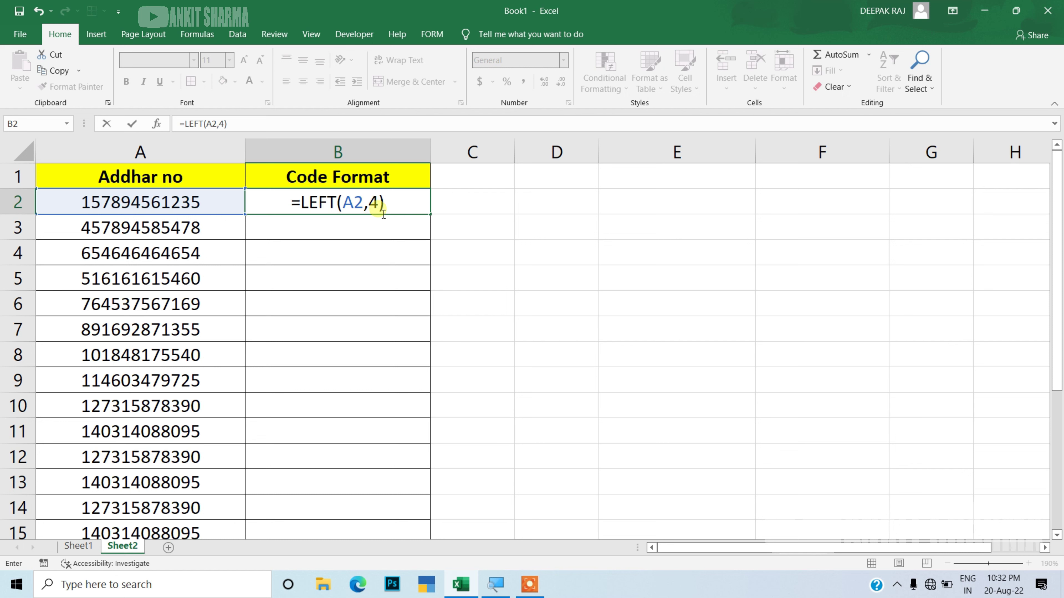
type("&")
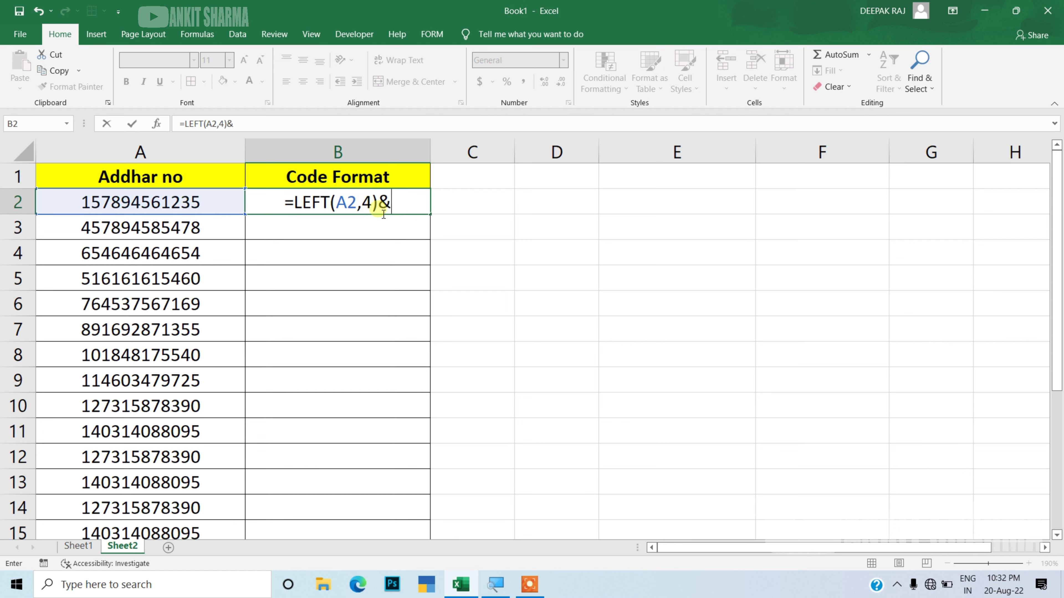
type("\"")
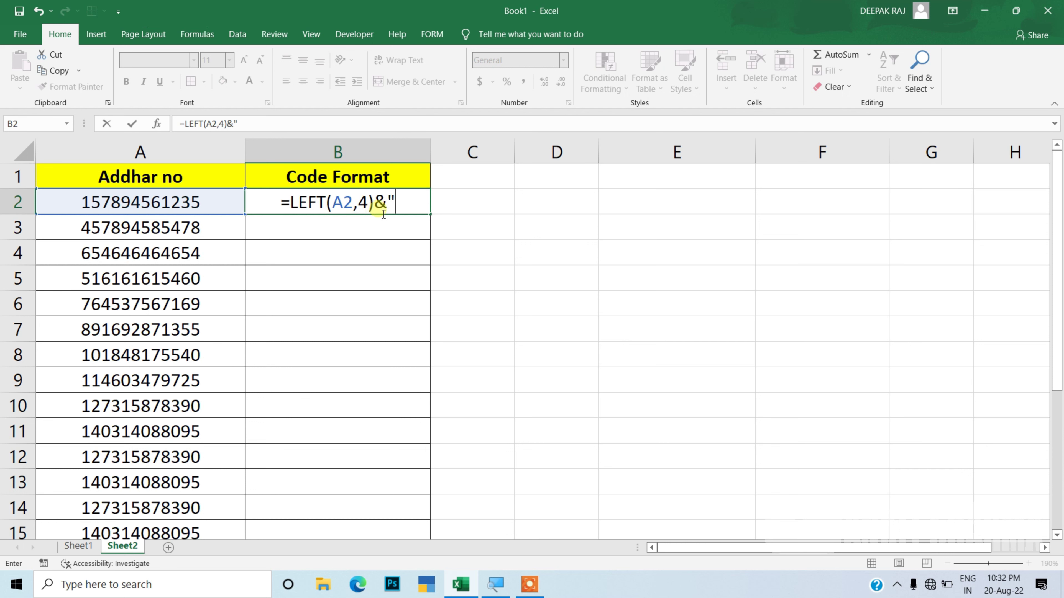
type("****")
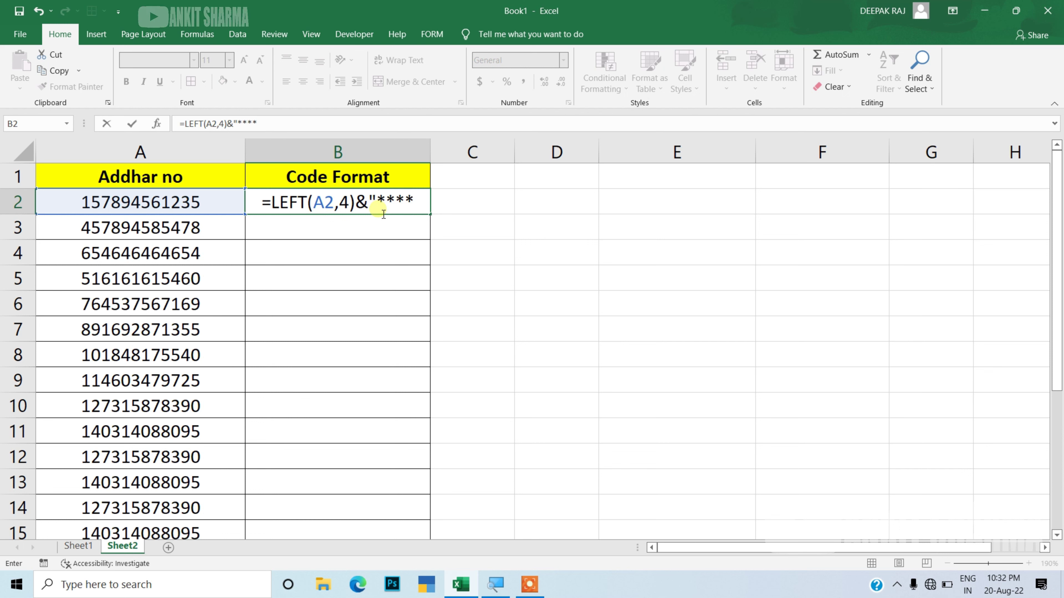
type("\"")
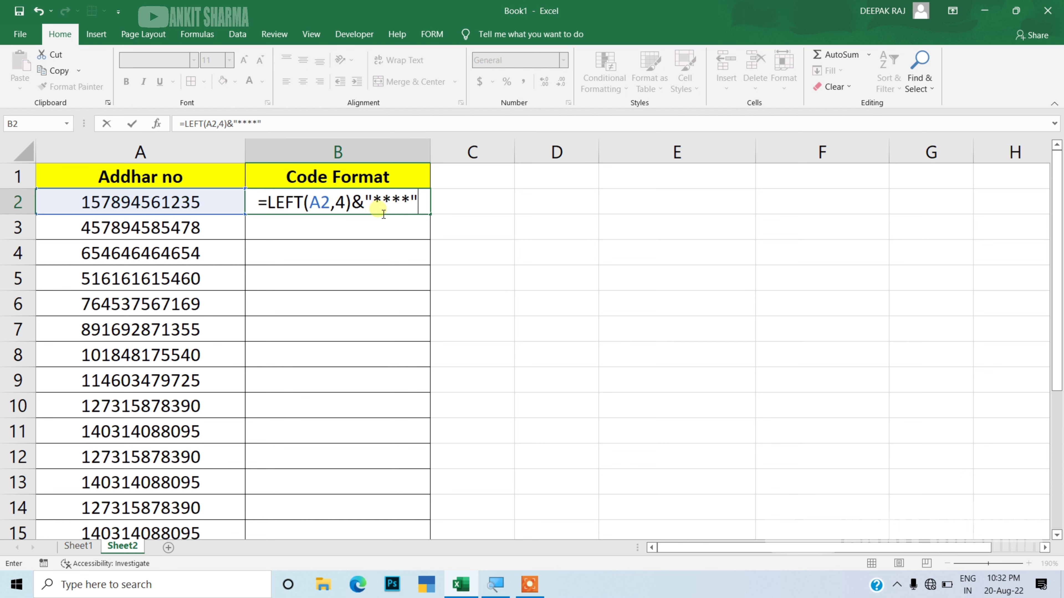
type("&")
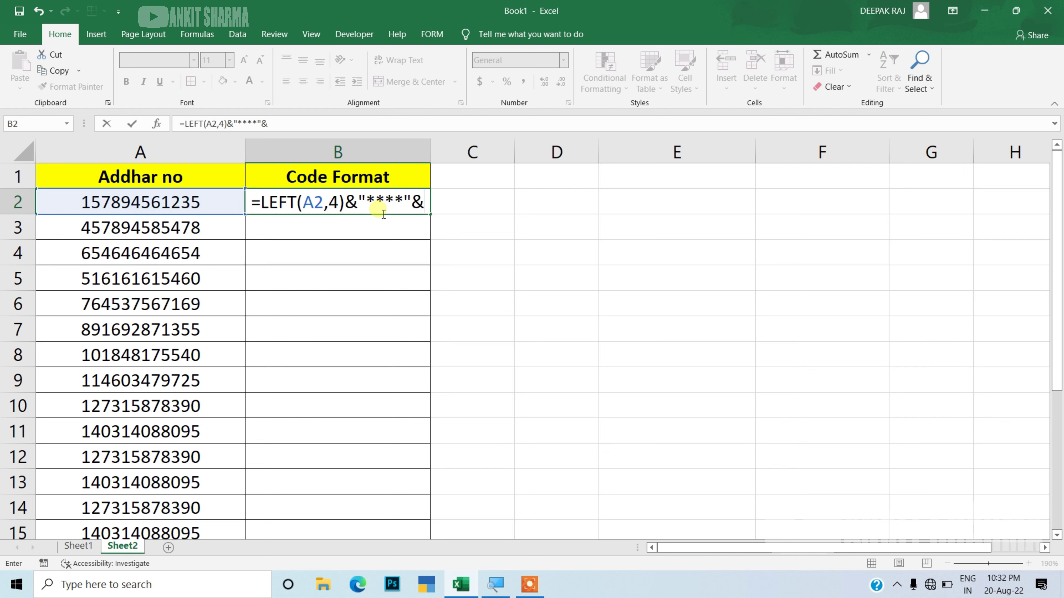
type("r")
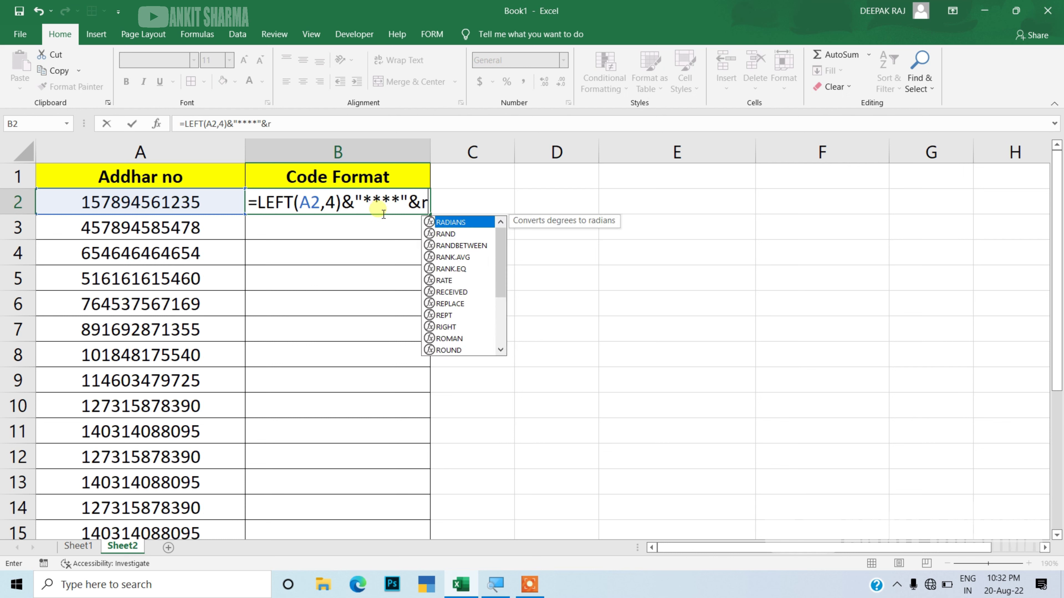
type("ig")
key("Tab")
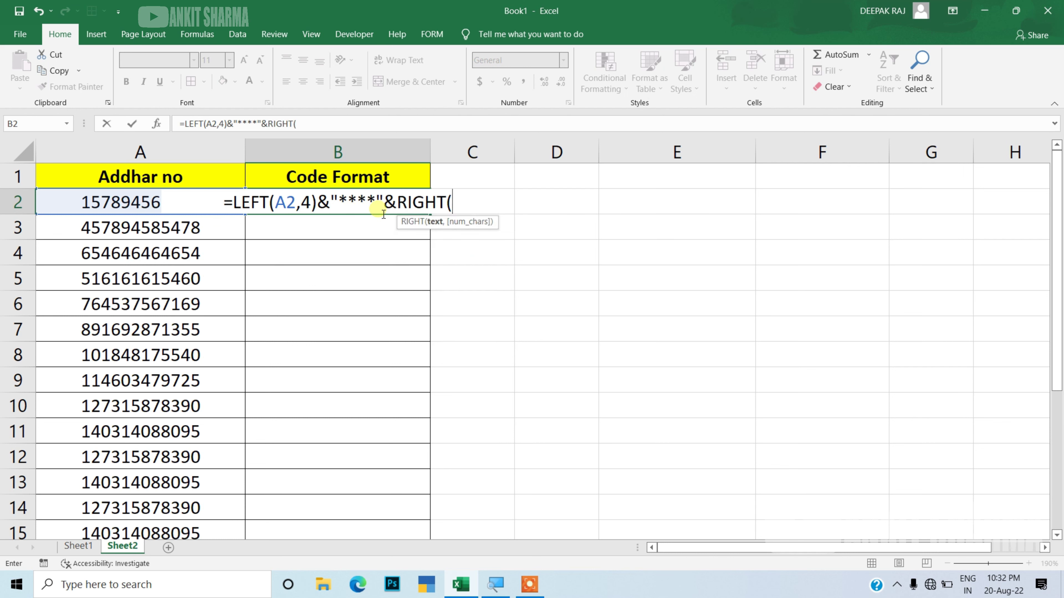
key("Left")
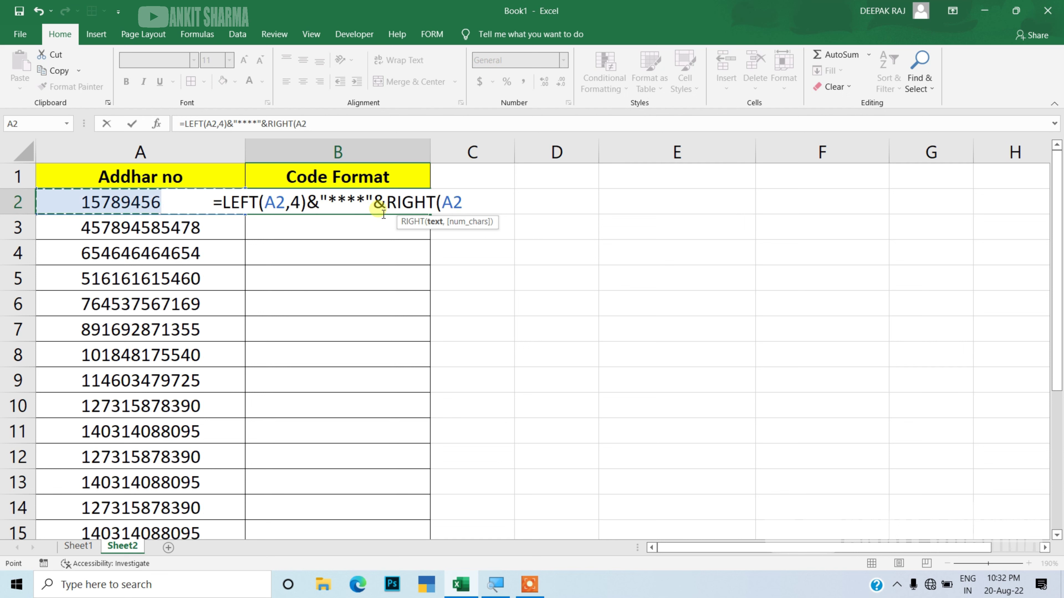
type(",4")
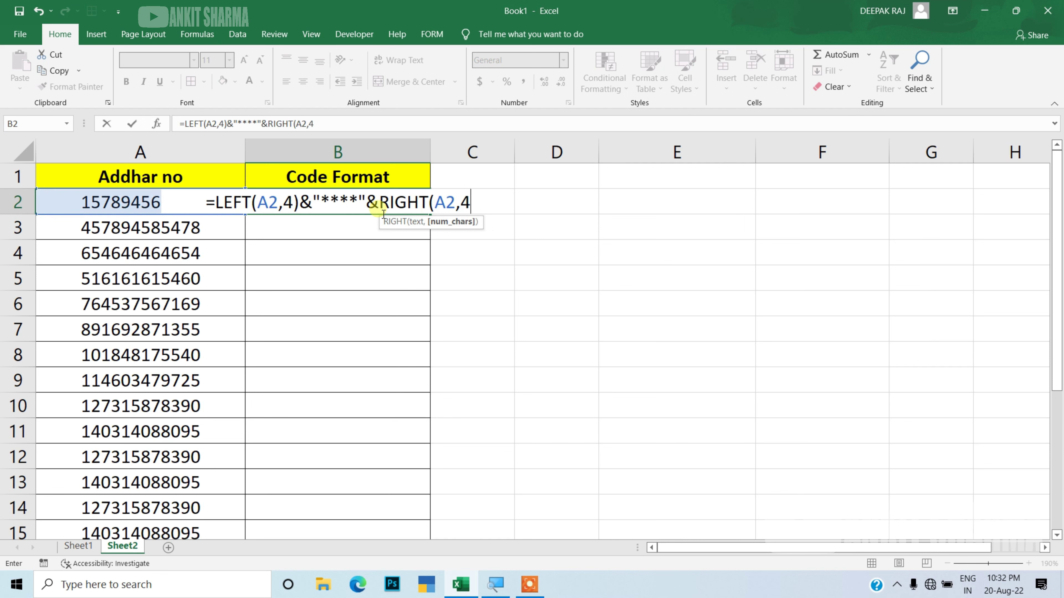
type(")")
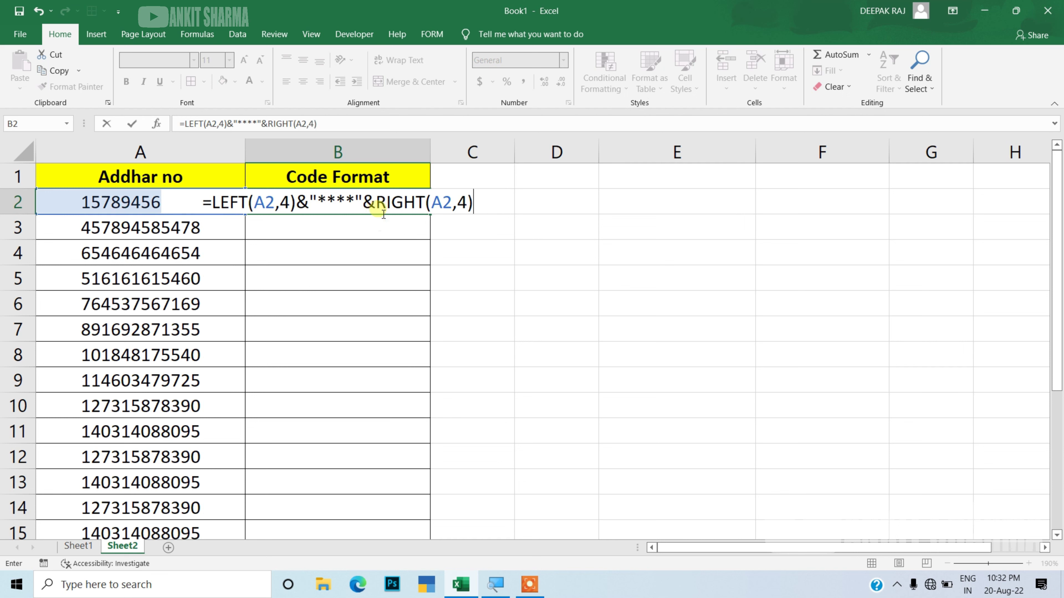
key("Return")
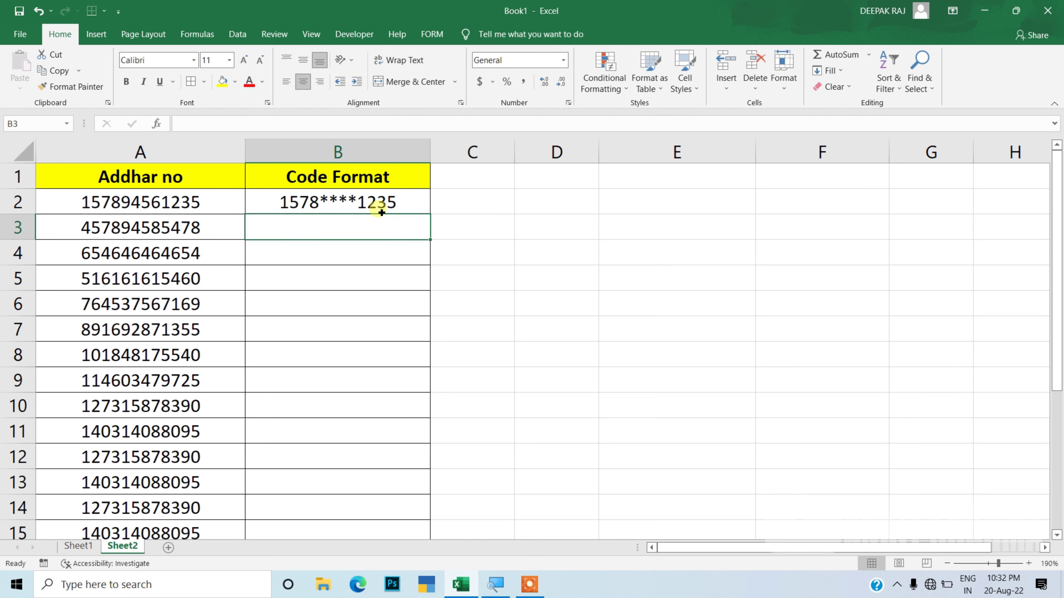
Copy the B2 formula down the Code Format column and widen column C
left_click(380, 209)
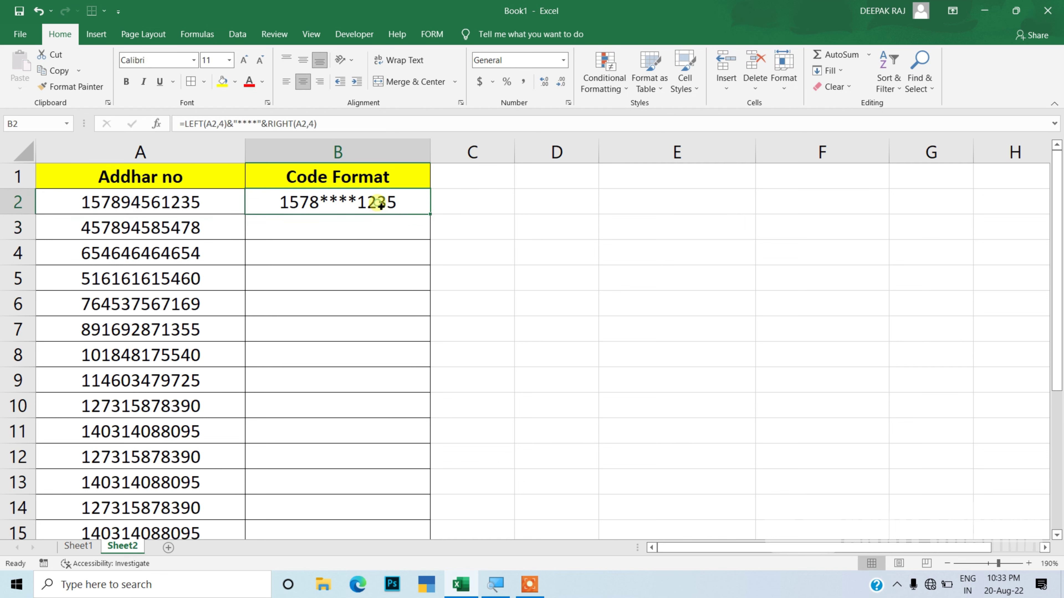
double_click(435, 219)
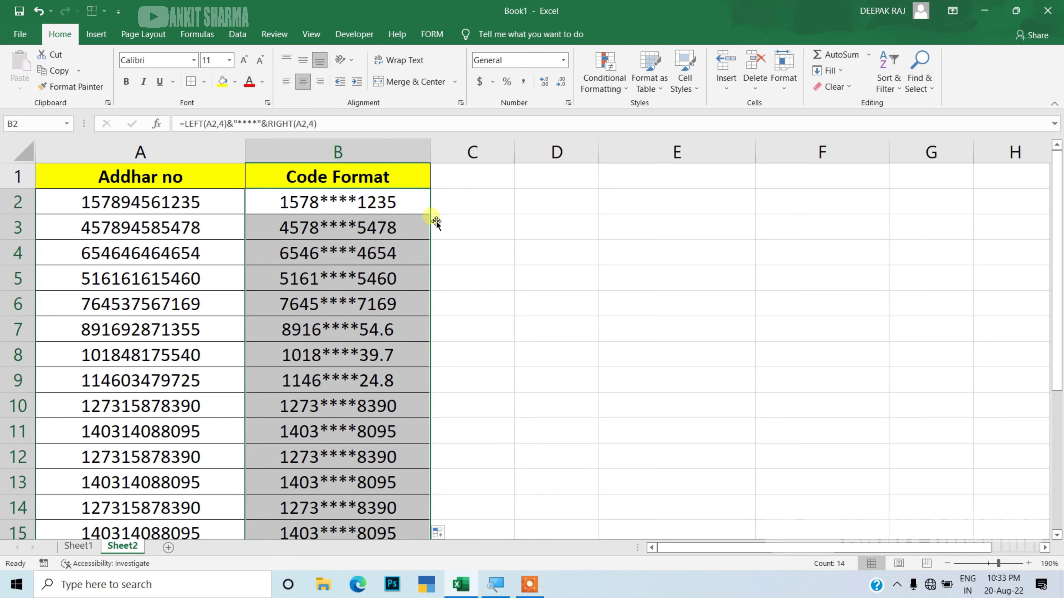
left_click(458, 217)
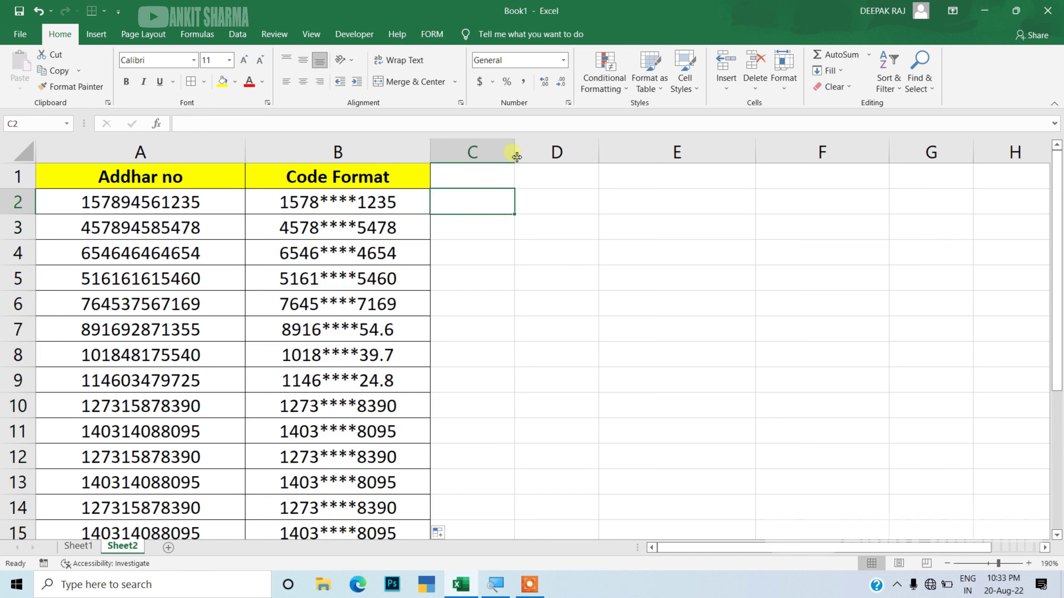
left_click_drag(516, 156, 545, 153)
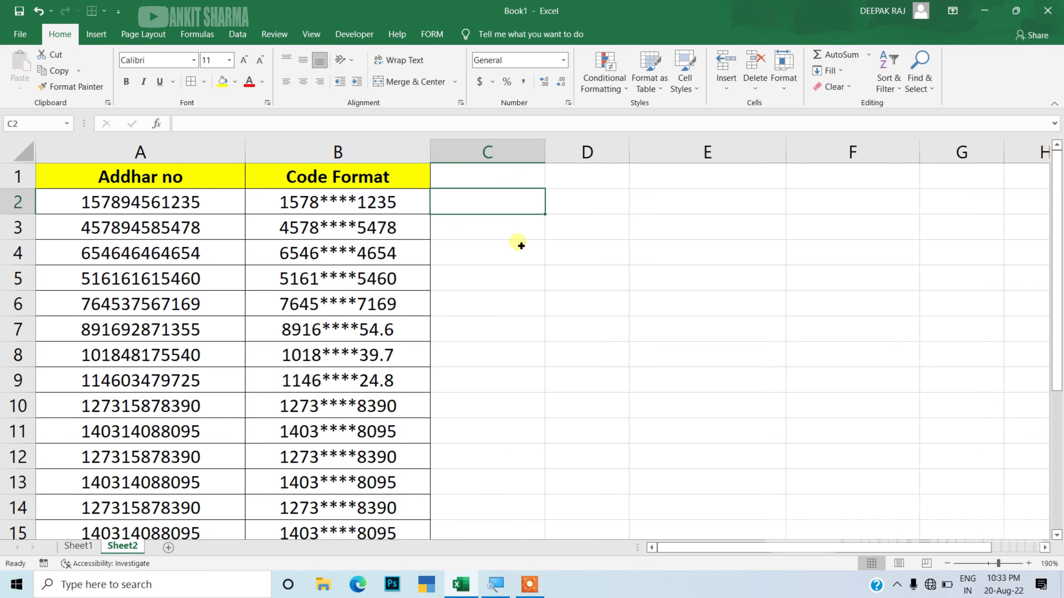
left_click(519, 238)
left_click(514, 211)
type("=")
key("Escape")
type("15")
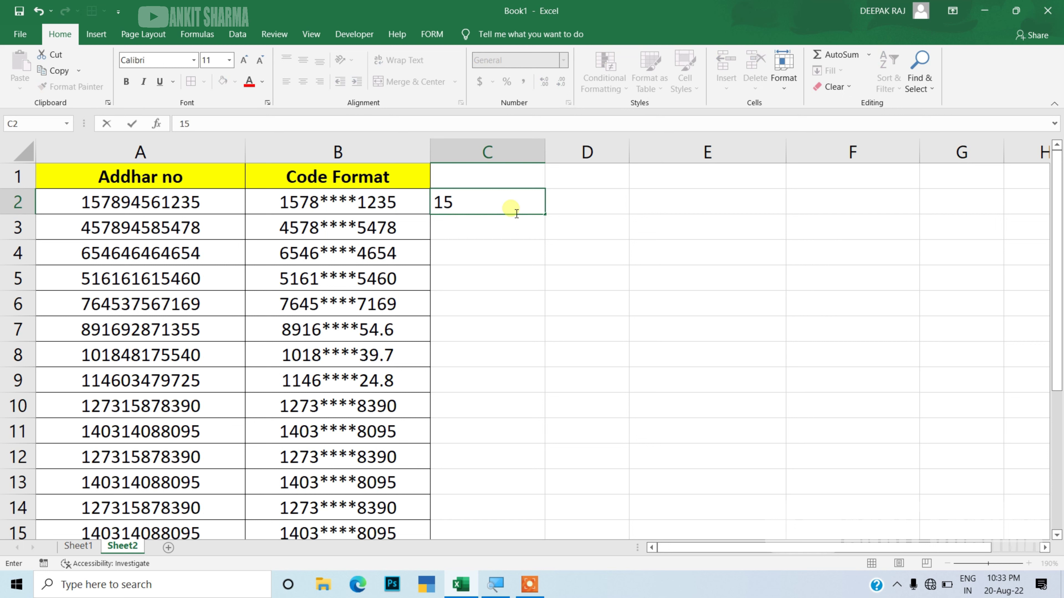
type("78")
type("@@@")
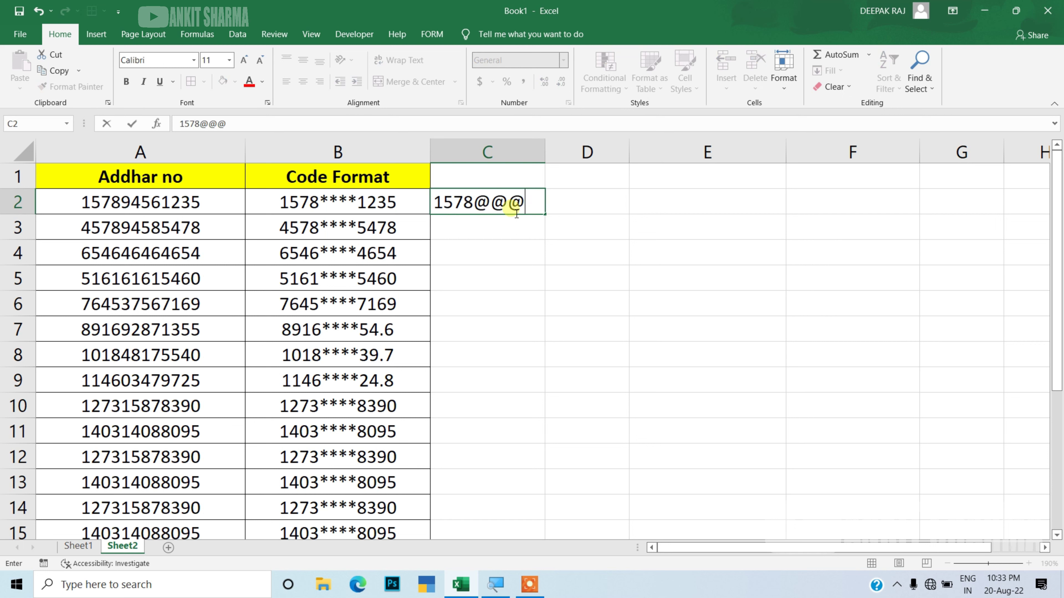
type("@")
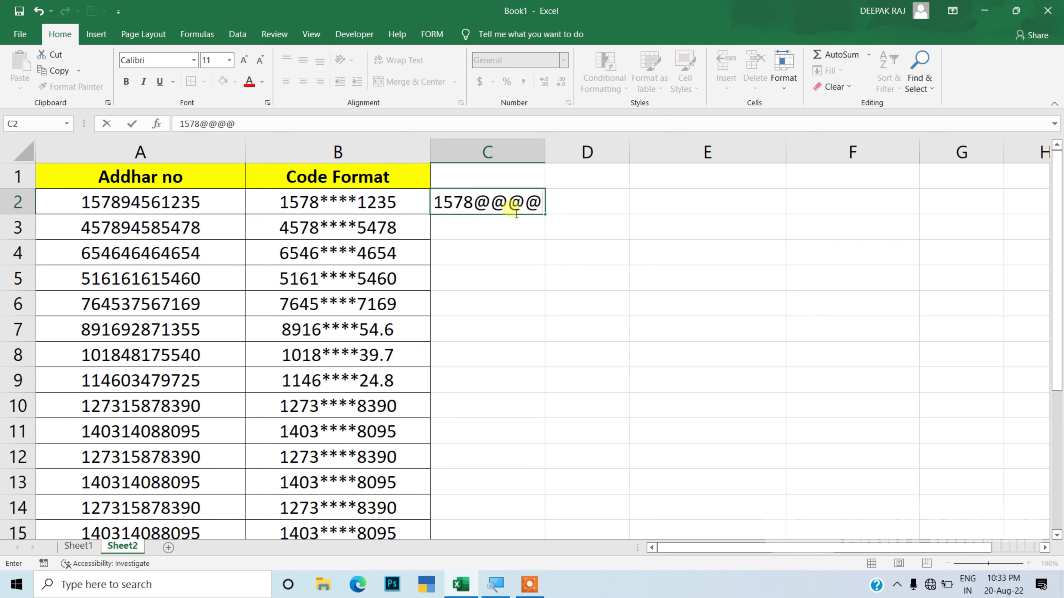
type("12")
type("35")
key("Return")
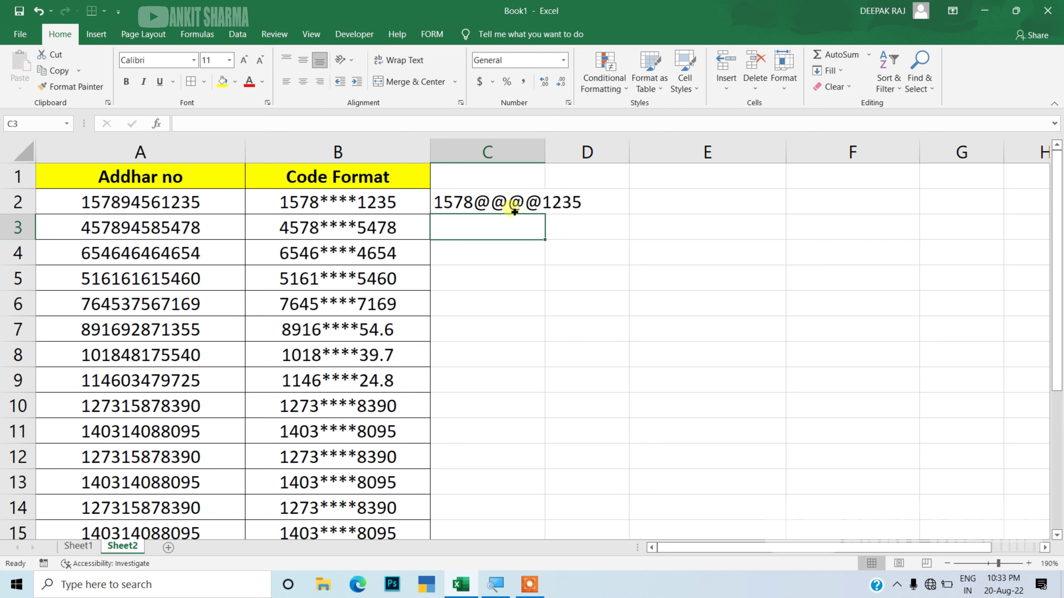
Flash Fill the @@@@ masking pattern down column C and widen it to fit
key("ctrl+e")
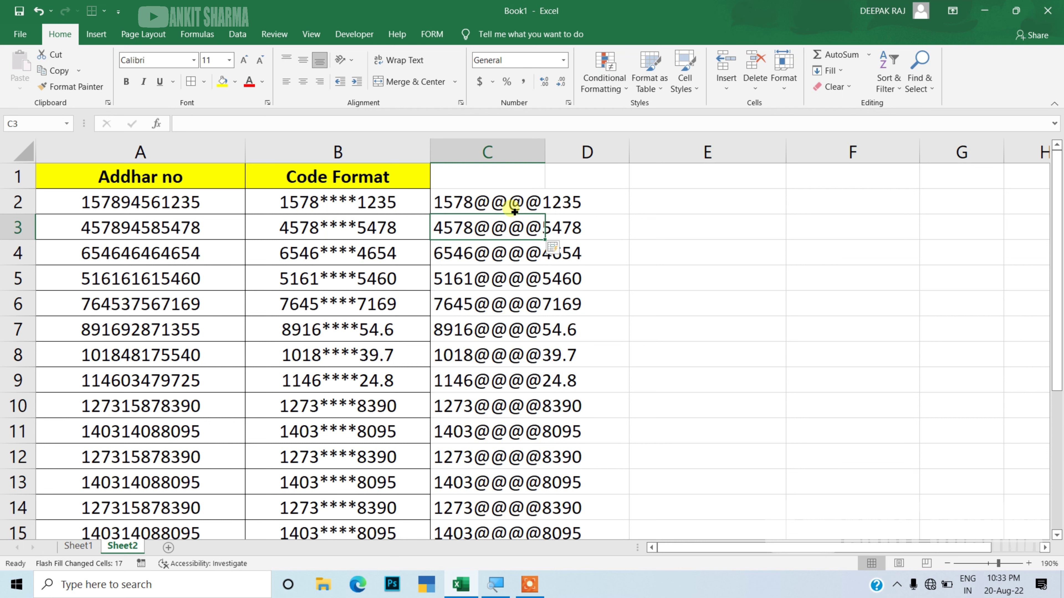
left_click_drag(545, 160, 587, 160)
left_click(624, 260)
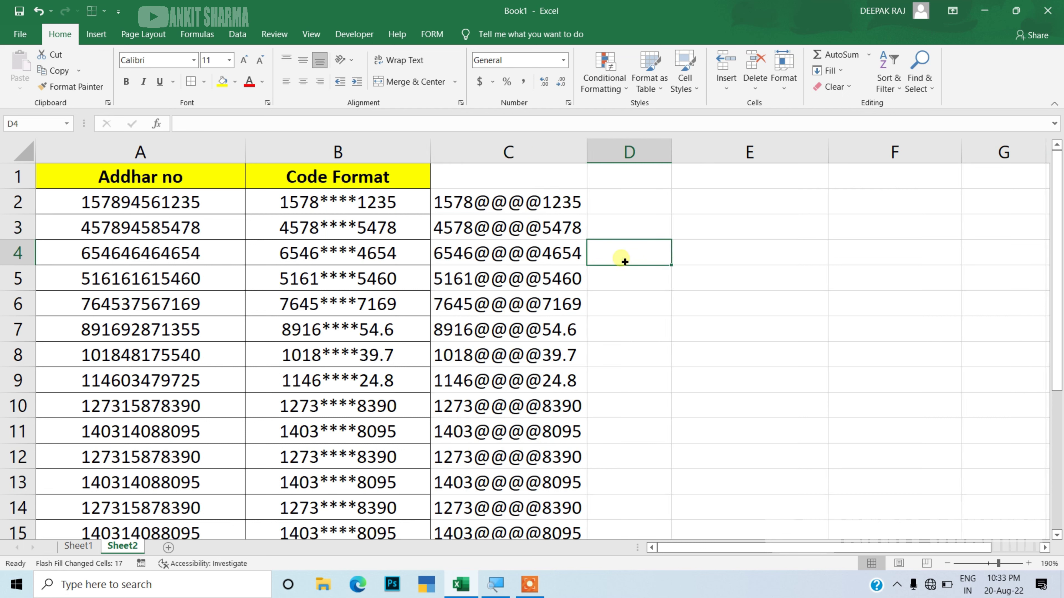